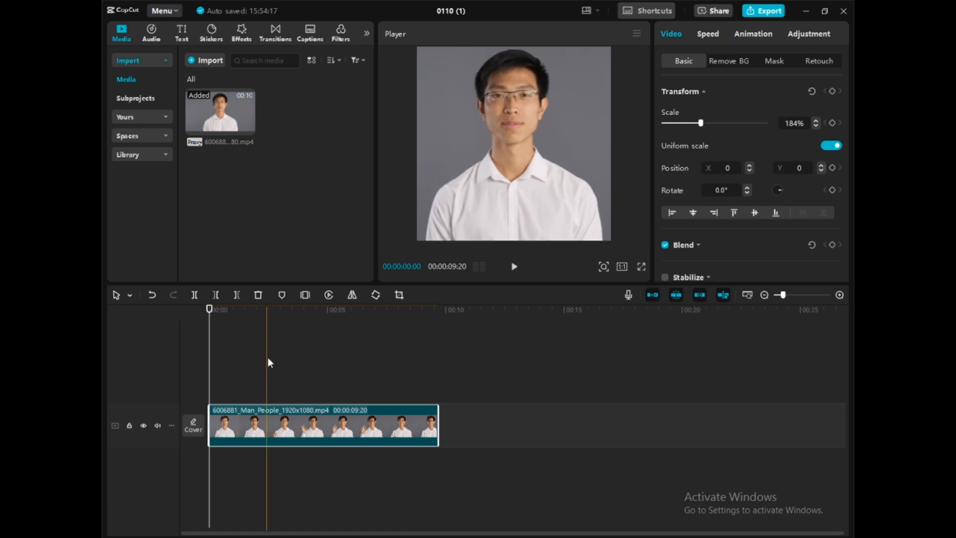
Trim off the clip's start up to 00:00:01:19 and place a freeze frame lasting 00:00:09:16 before it.
left_click_drag(210, 366, 249, 366)
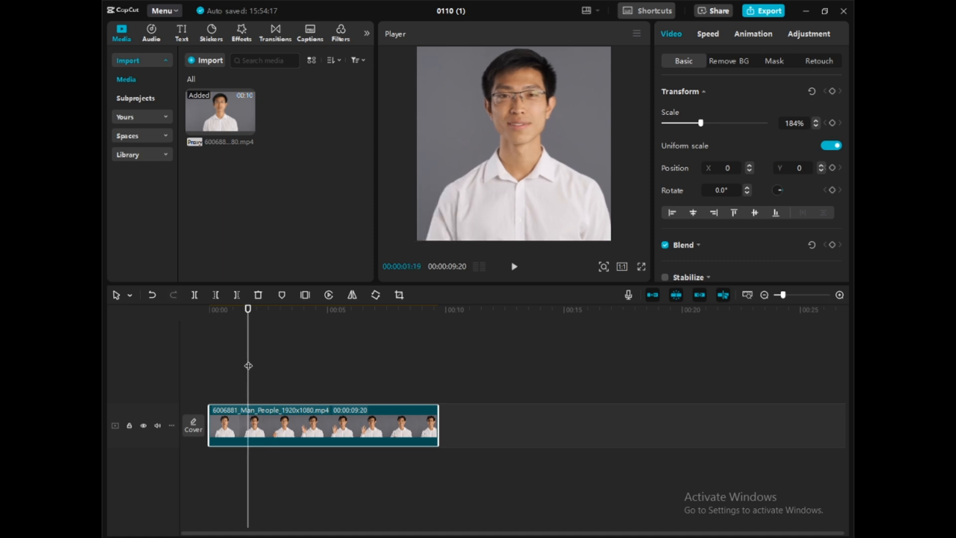
left_click(215, 295)
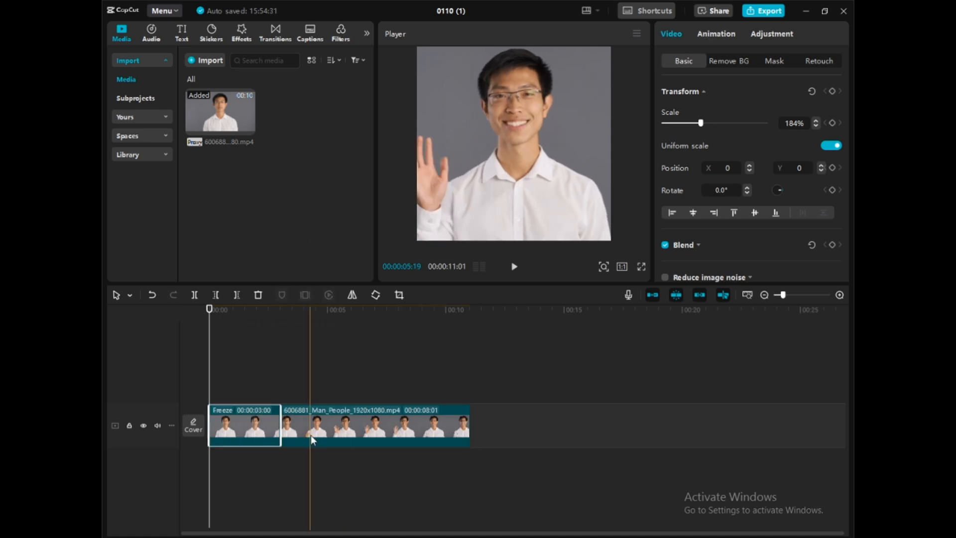
left_click_drag(292, 428, 447, 428)
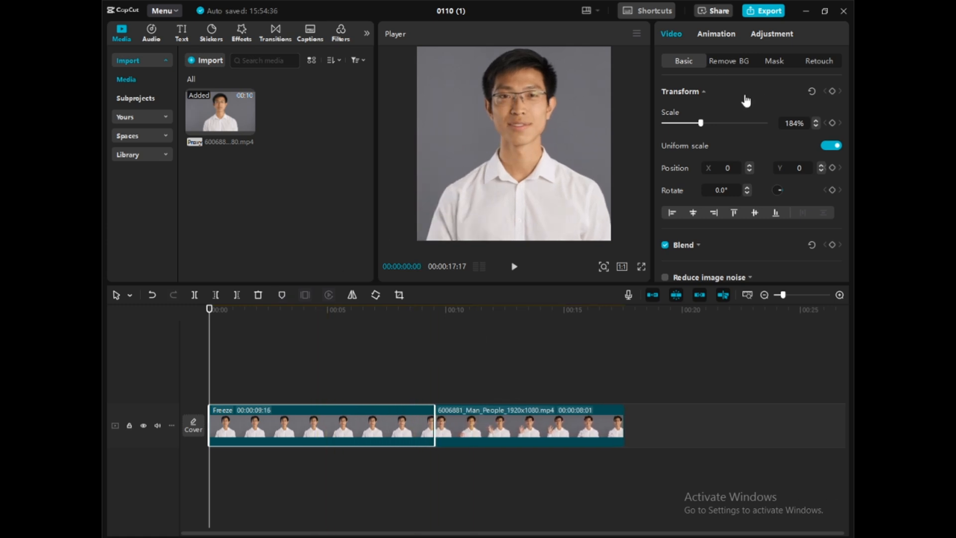
Add a Circle mask to the freeze-frame clip and enlarge it to about the full width of the frame.
left_click(773, 60)
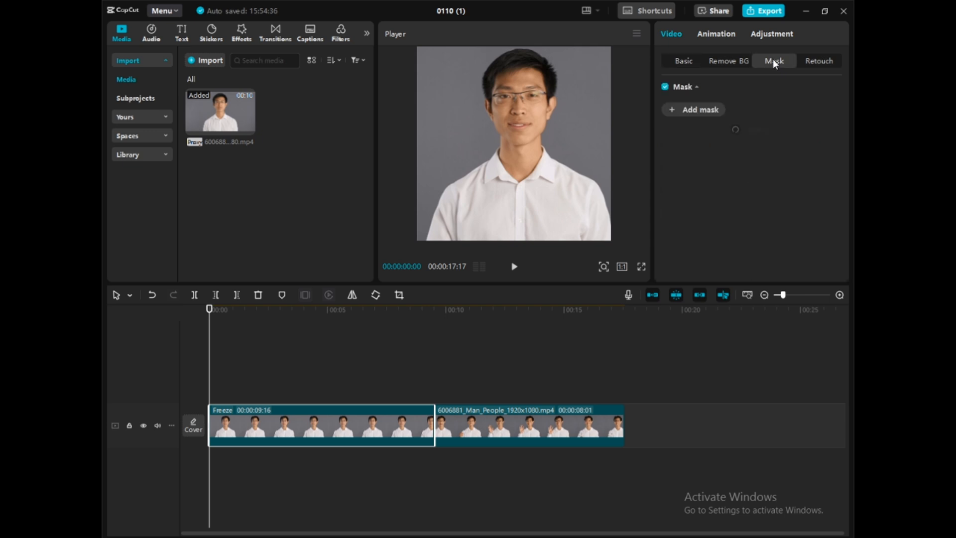
left_click(690, 111)
left_click(773, 148)
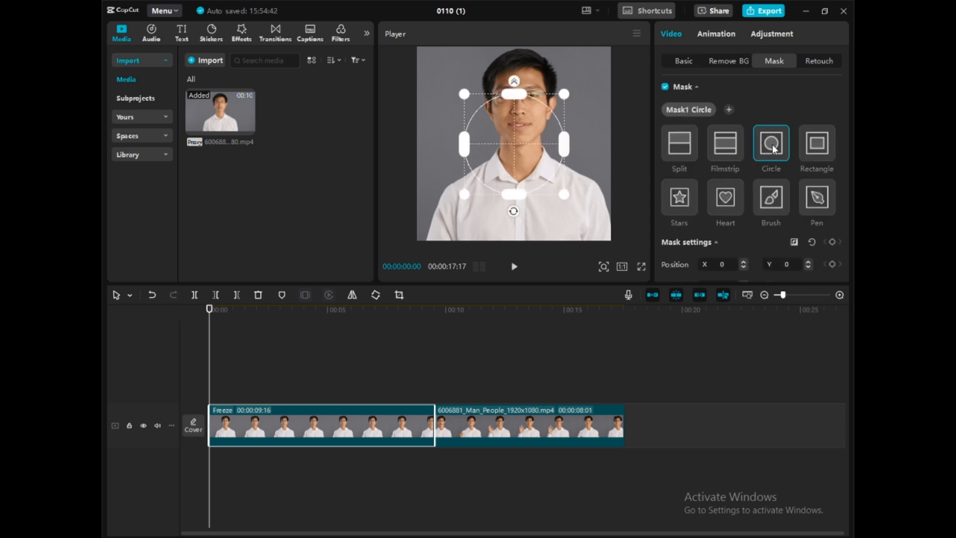
left_click_drag(559, 194, 588, 223)
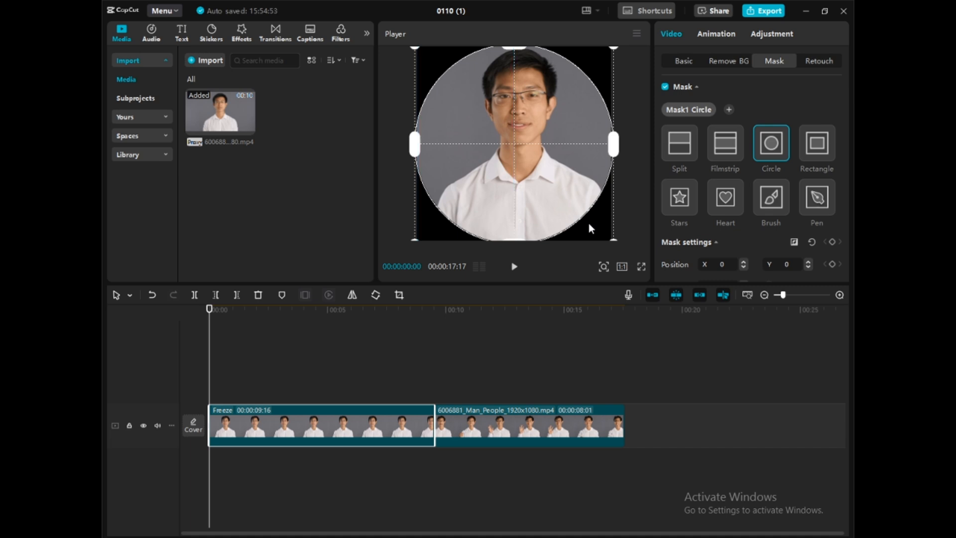
Add a Circle mask to the moving video clip and enlarge it until it nearly fills the frame.
left_click(485, 419)
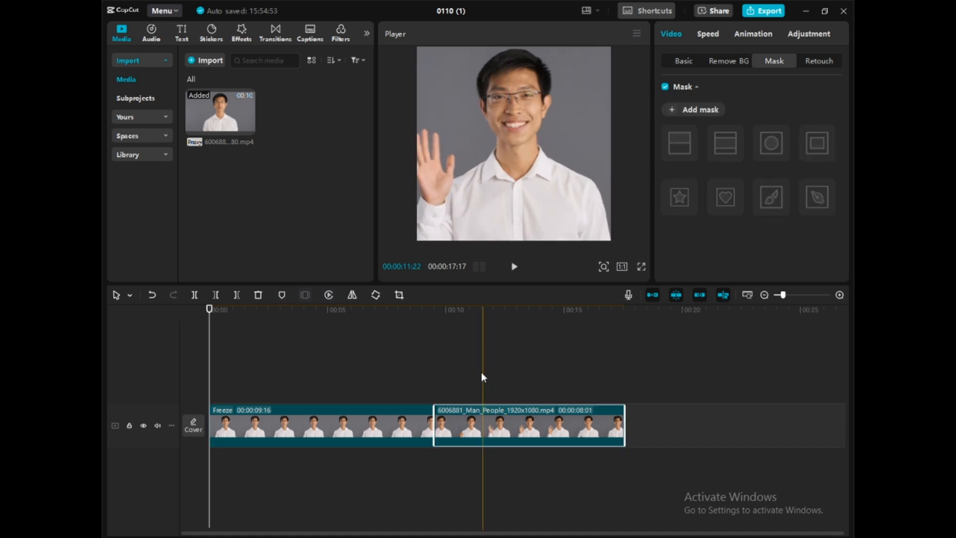
left_click(710, 116)
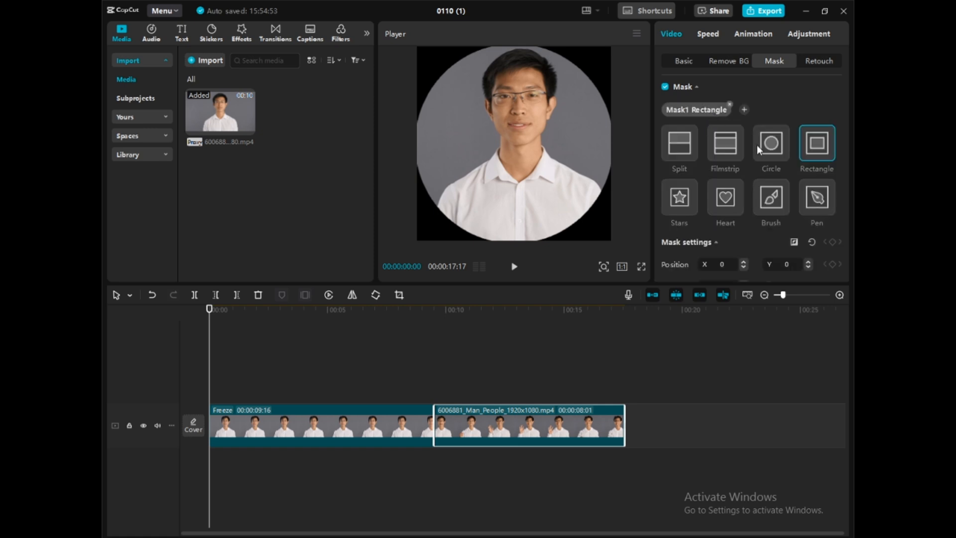
left_click(773, 146)
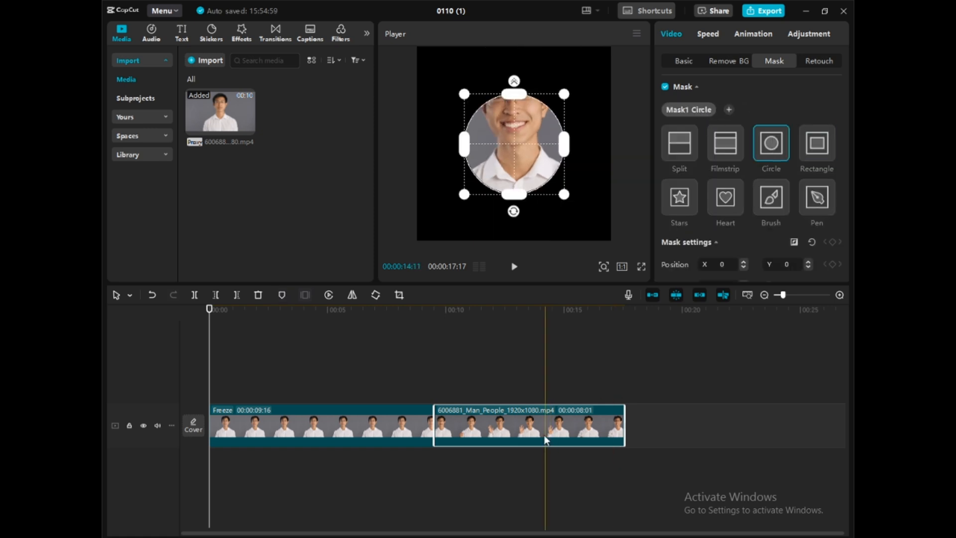
left_click_drag(206, 354, 509, 383)
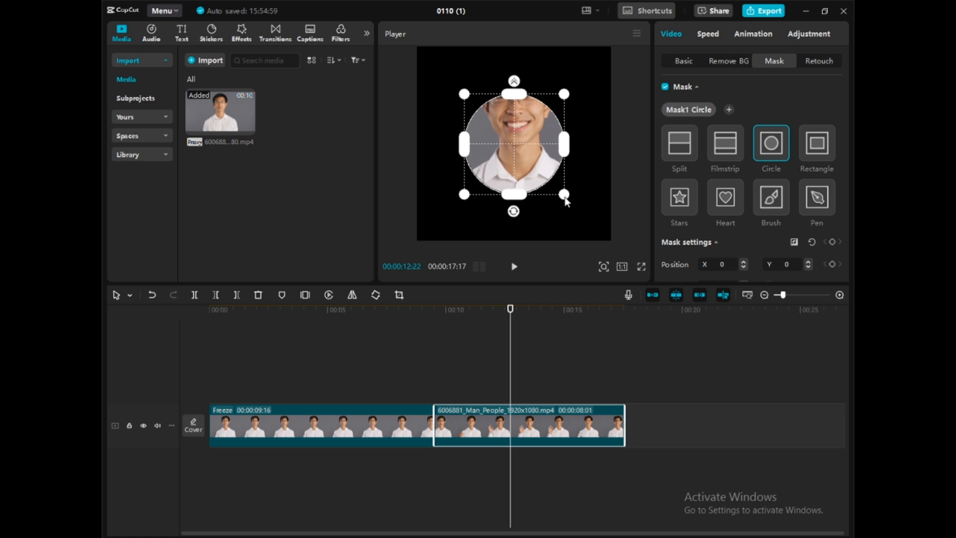
left_click_drag(565, 207, 591, 226)
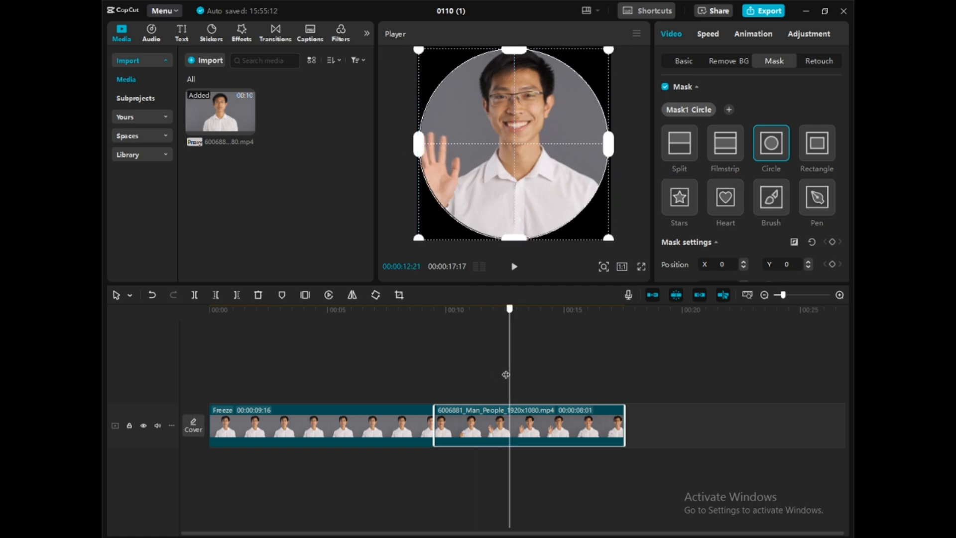
Play the masked sequence from the beginning to check the transition between the two clips, and return to the start.
left_click_drag(507, 374, 208, 348)
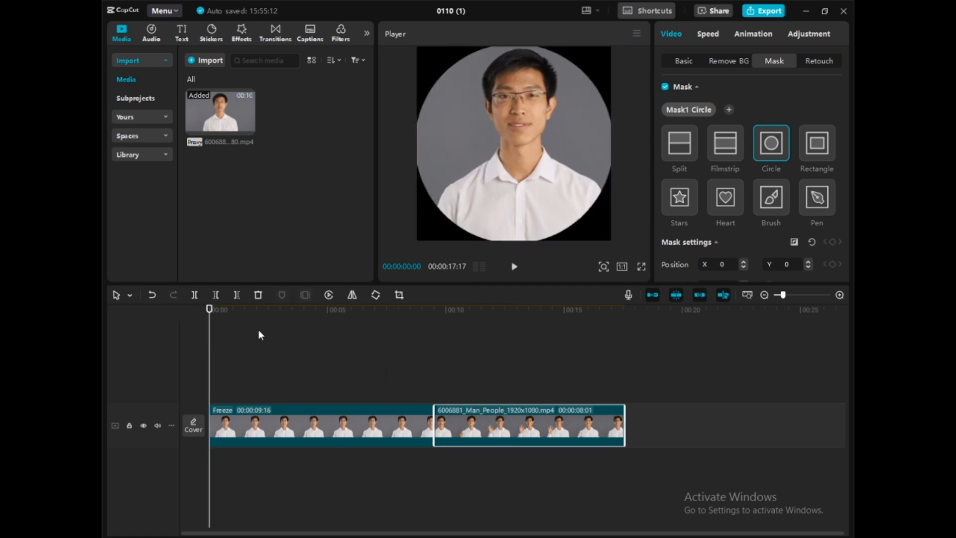
left_click(514, 267)
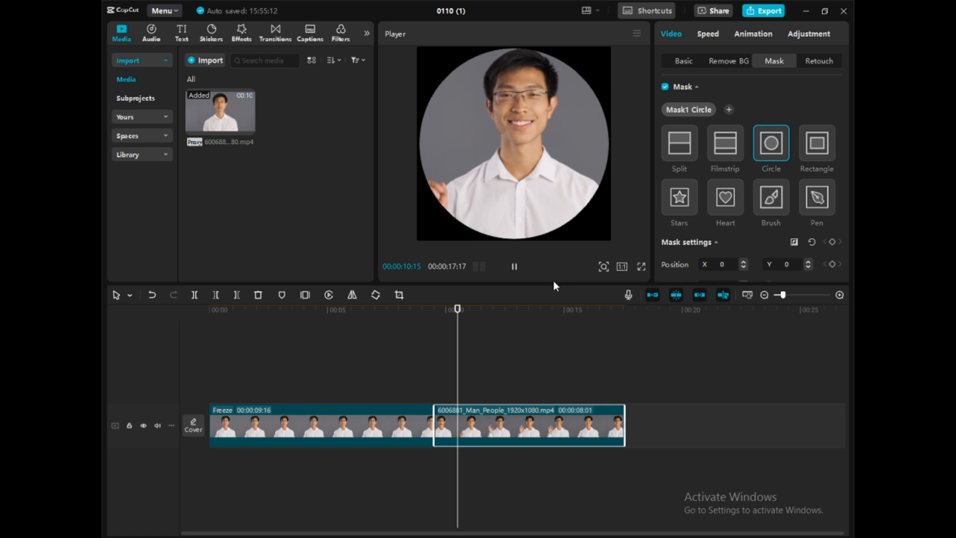
left_click(514, 267)
left_click(294, 361)
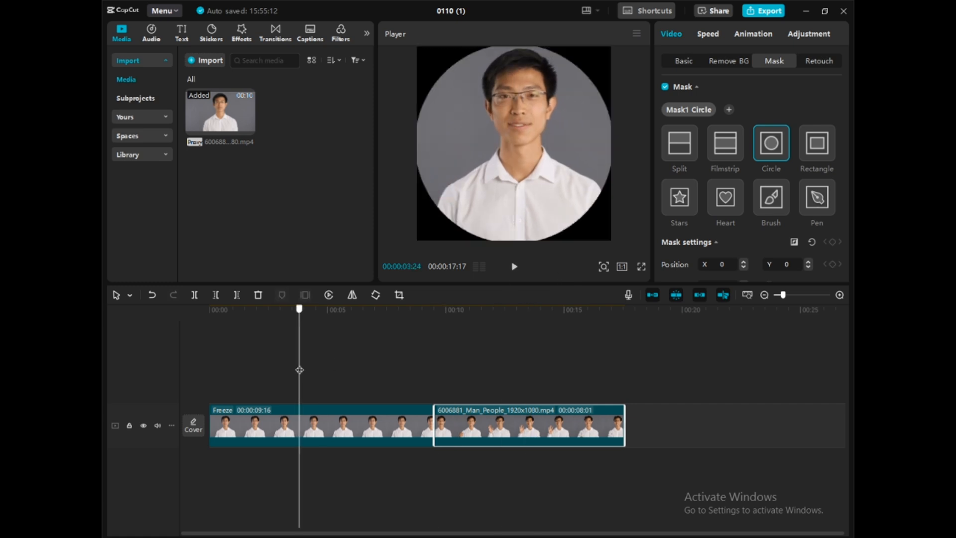
left_click_drag(225, 356, 202, 350)
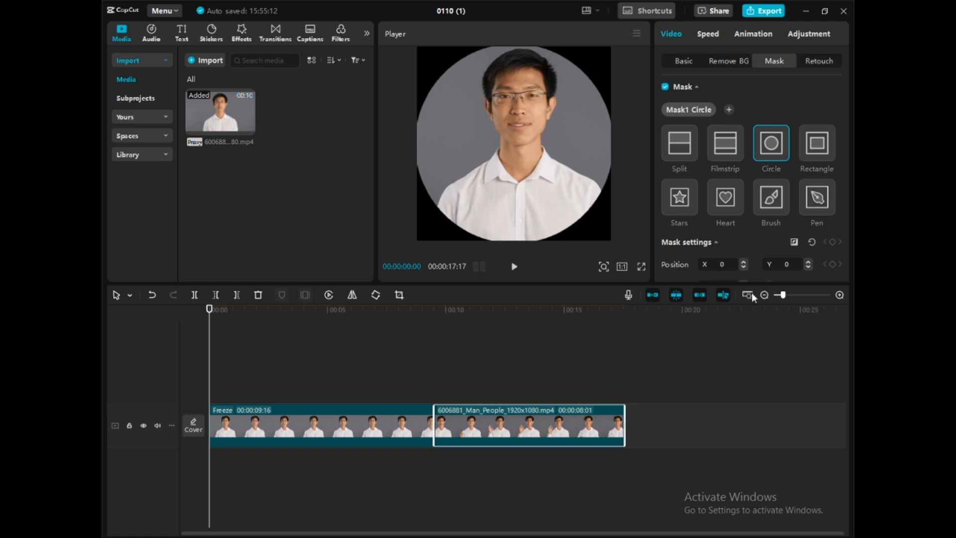
Copy the masked freeze-frame clip and paste it onto a new track directly above, aligned with the timeline start.
left_click(689, 61)
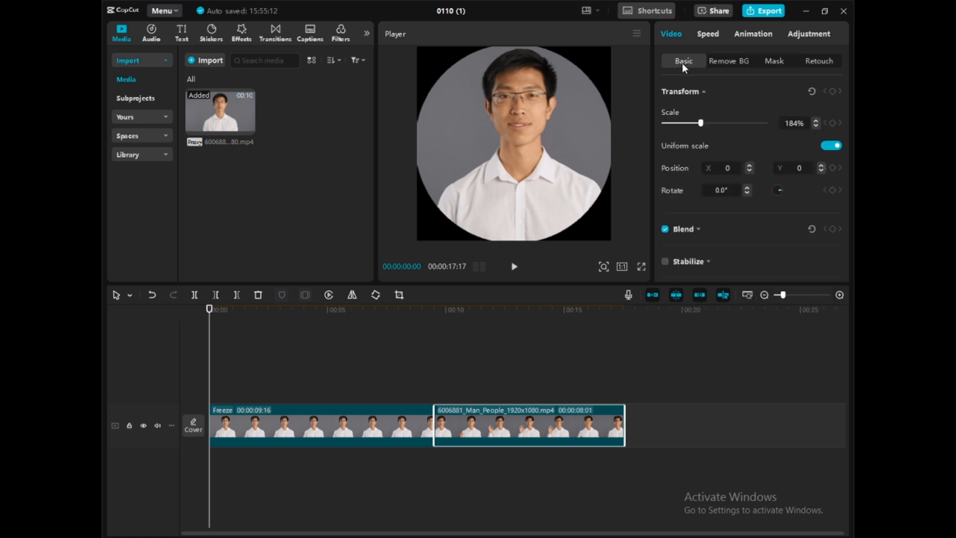
left_click(839, 295)
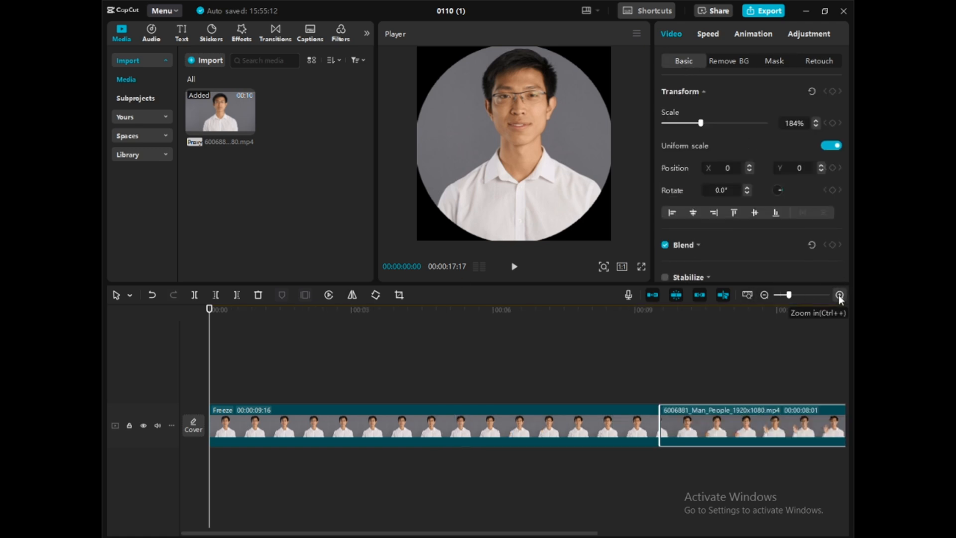
left_click(288, 424)
right_click(383, 419)
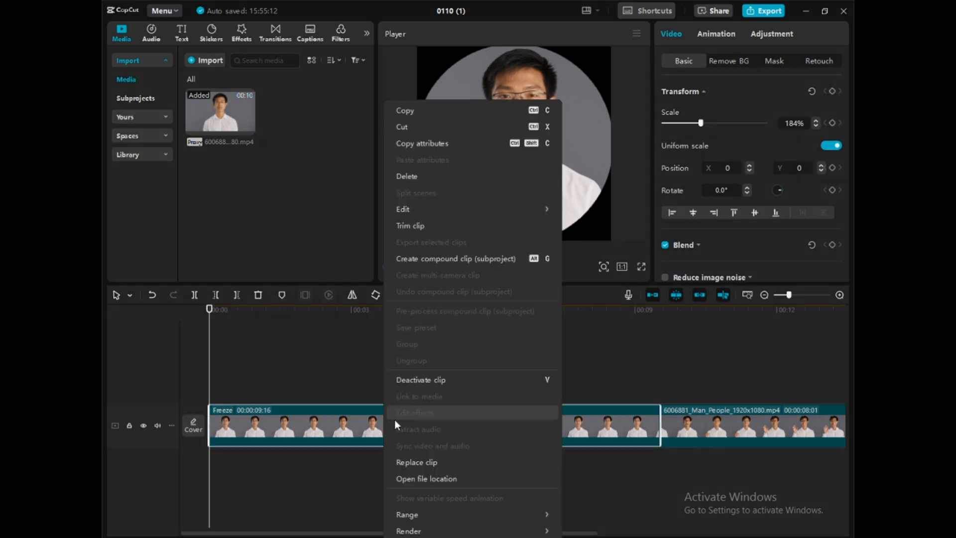
left_click(318, 436)
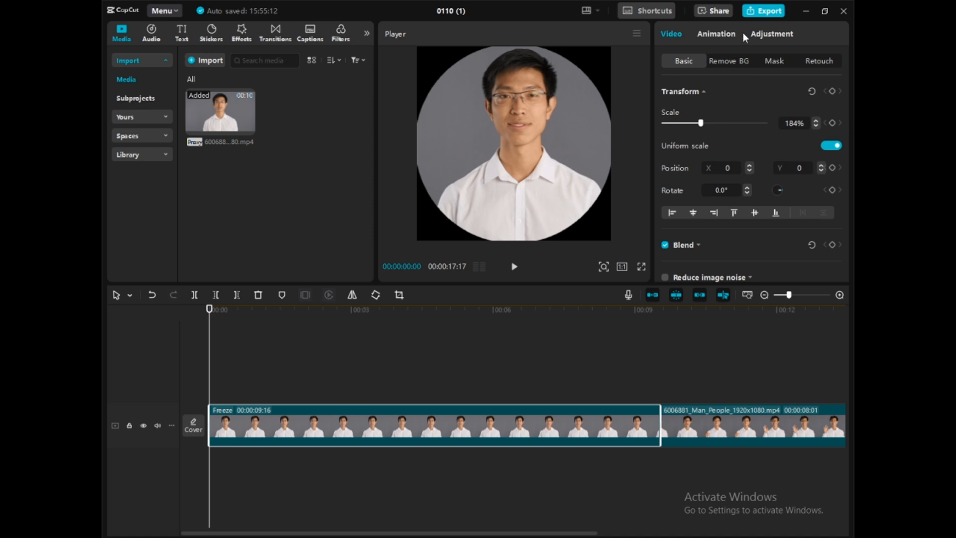
left_click(773, 61)
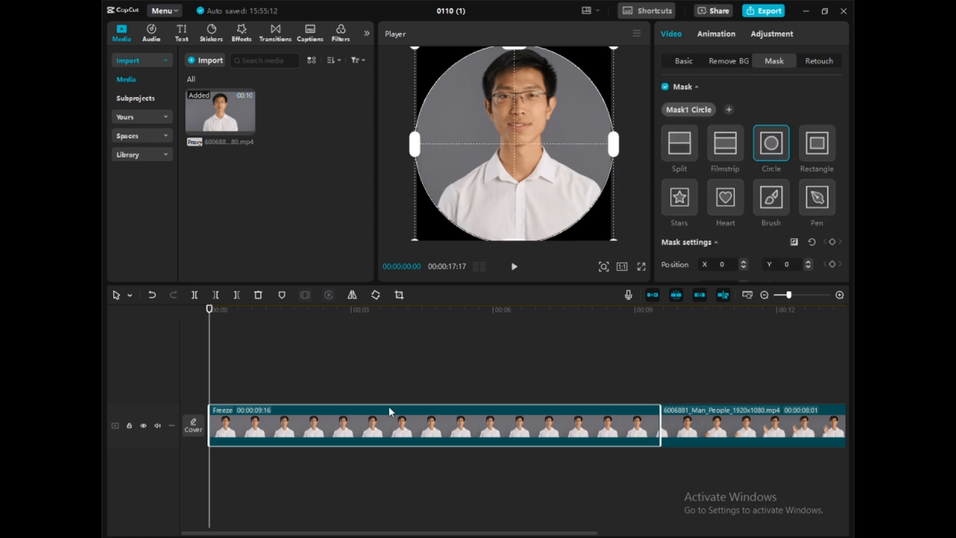
right_click(367, 426)
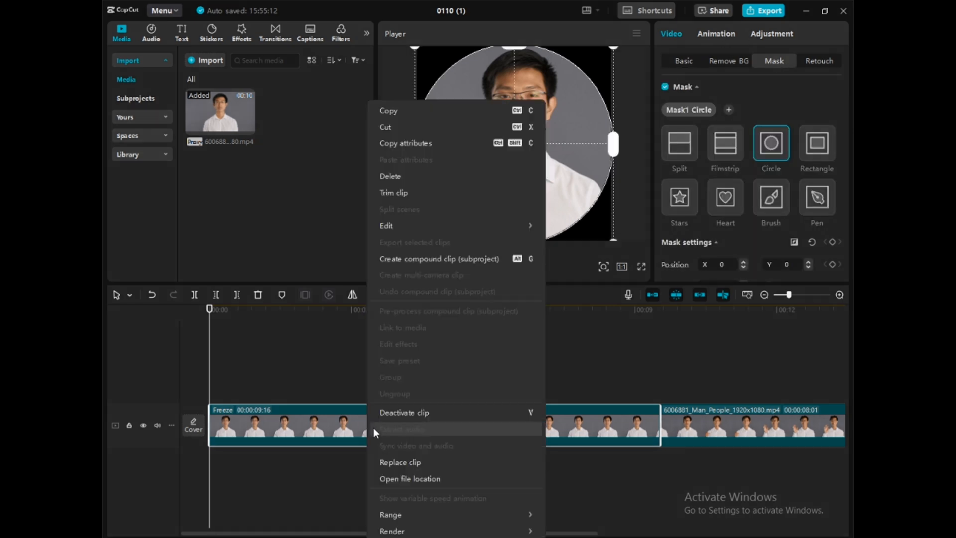
left_click(387, 112)
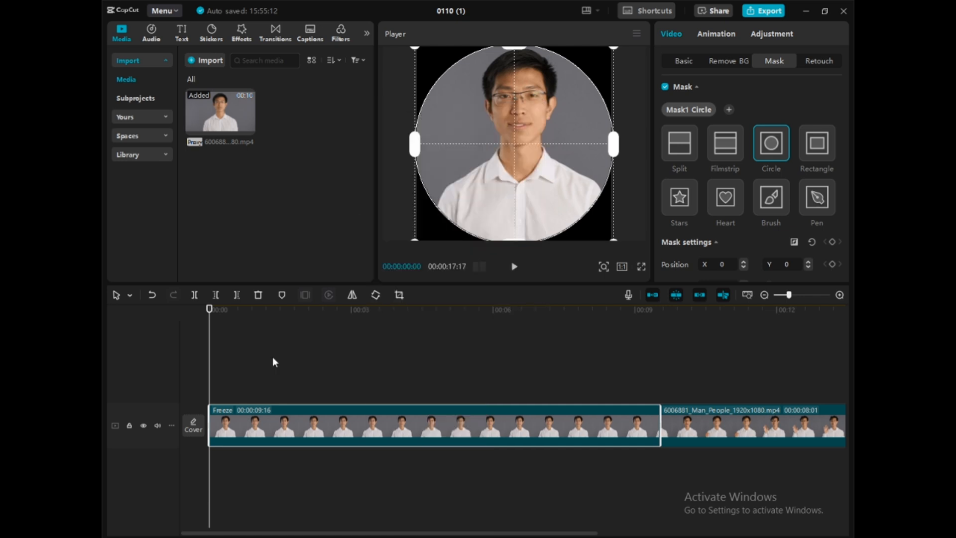
right_click(285, 385)
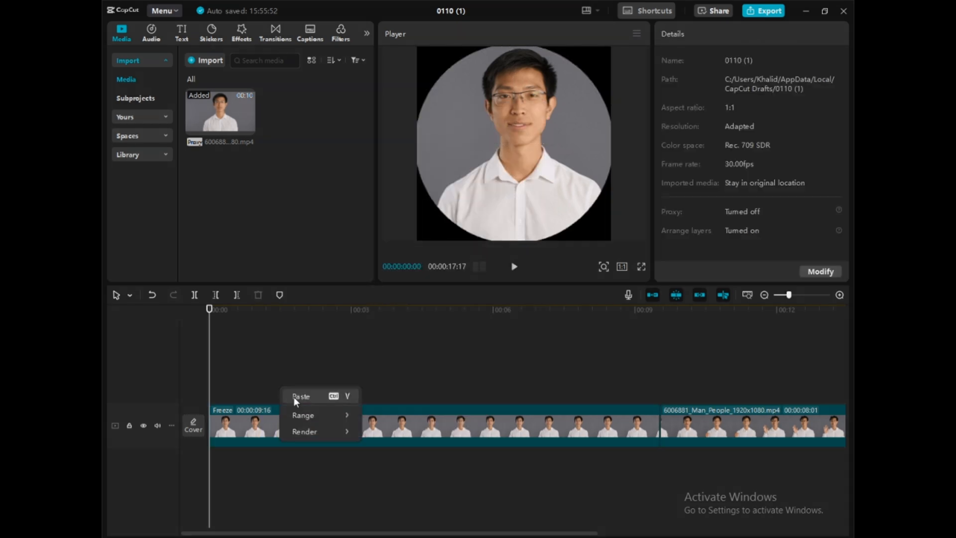
left_click(294, 396)
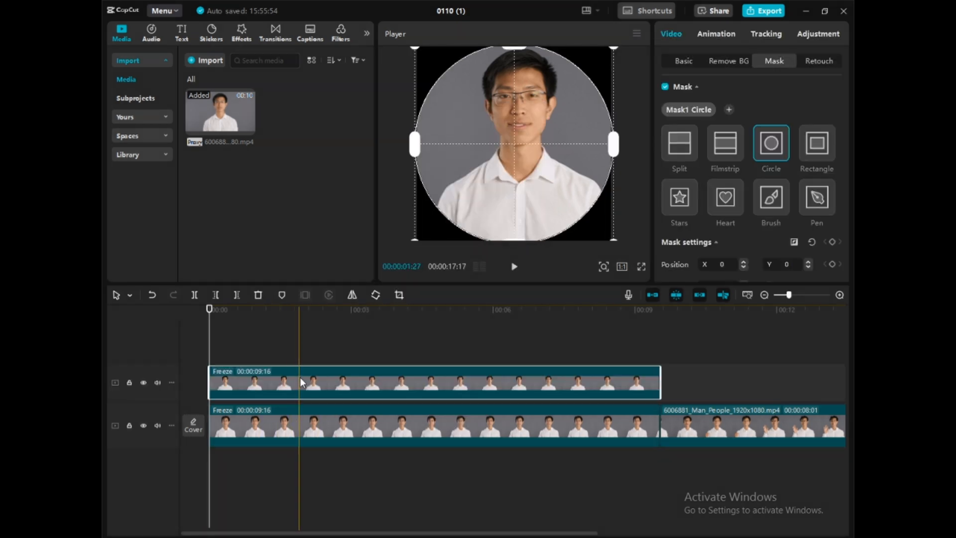
Shrink the Circle mask on the upper freeze-frame copy to about 70% of the frame width, keeping it centred.
left_click_drag(611, 236, 610, 235)
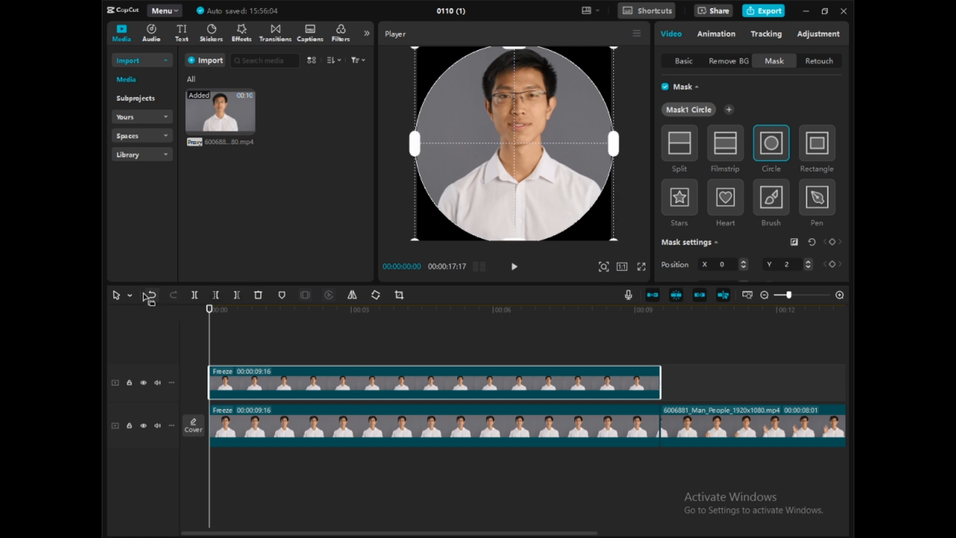
left_click(151, 295)
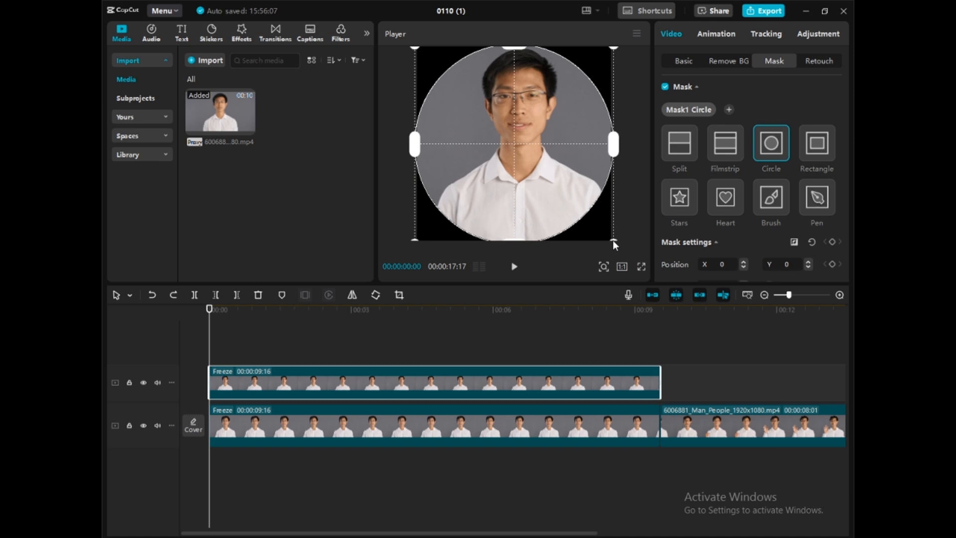
left_click_drag(614, 240, 596, 229)
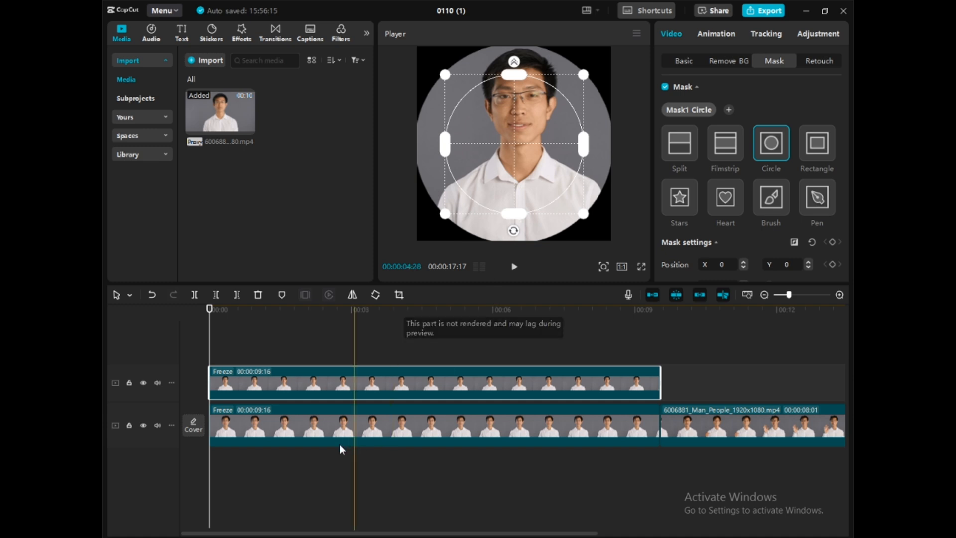
Rotate the freeze-frame clip on the main track by three quarter turns clockwise.
left_click(319, 430)
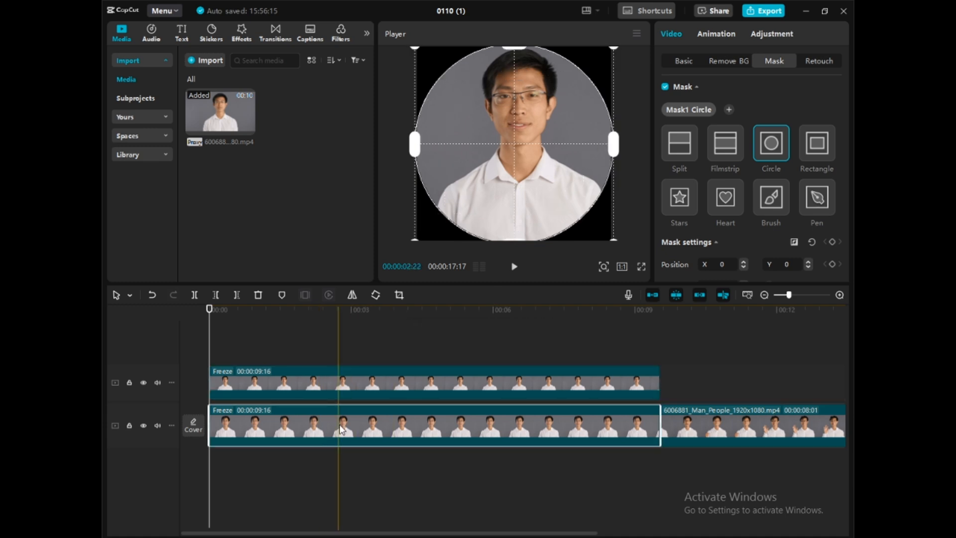
left_click(376, 295)
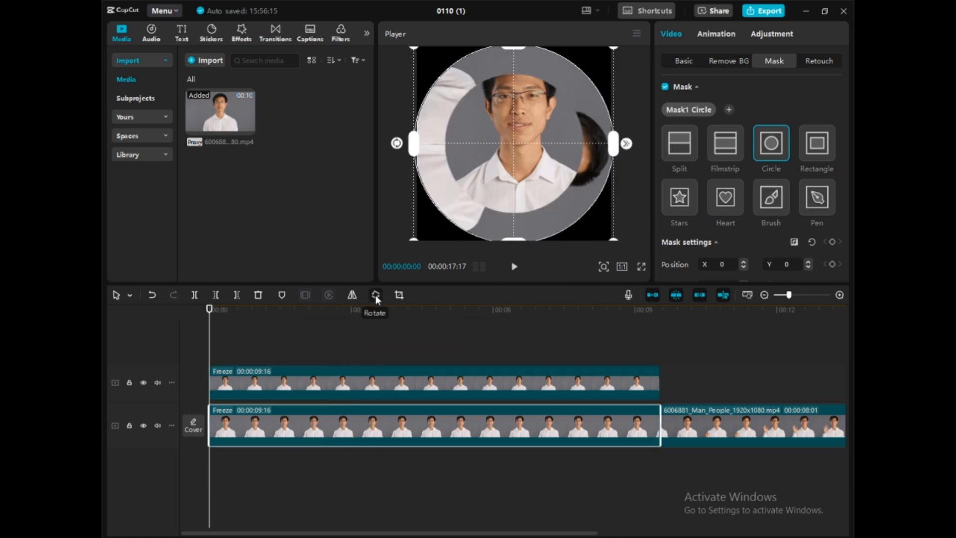
left_click(376, 296)
left_click(376, 296)
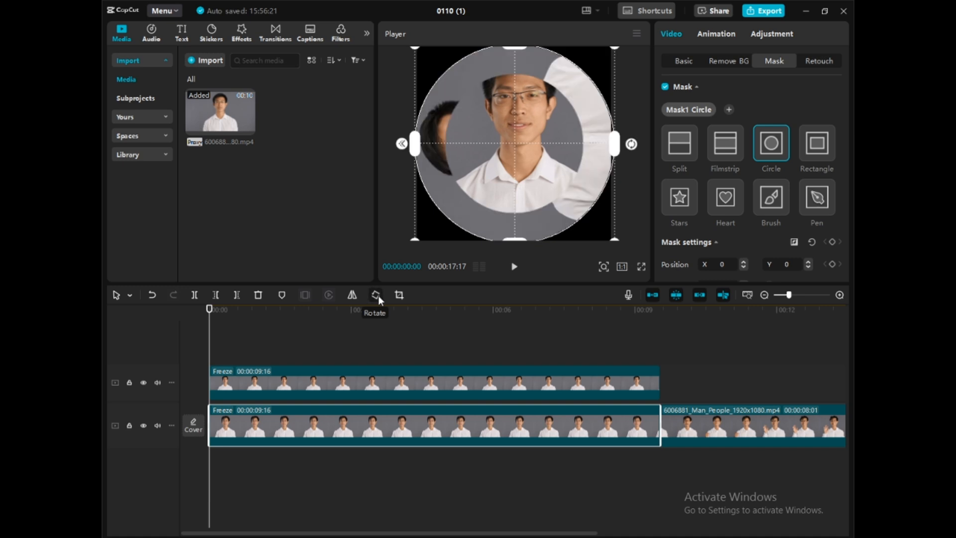
Duplicate the smaller-masked freeze-frame clip onto a new track at the timeline start and select the topmost copy.
left_click(354, 385)
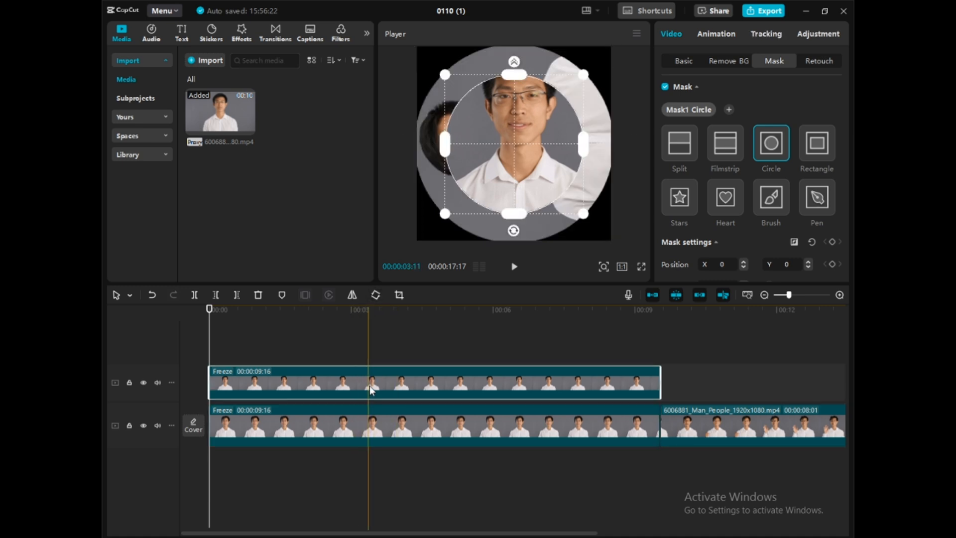
right_click(373, 386)
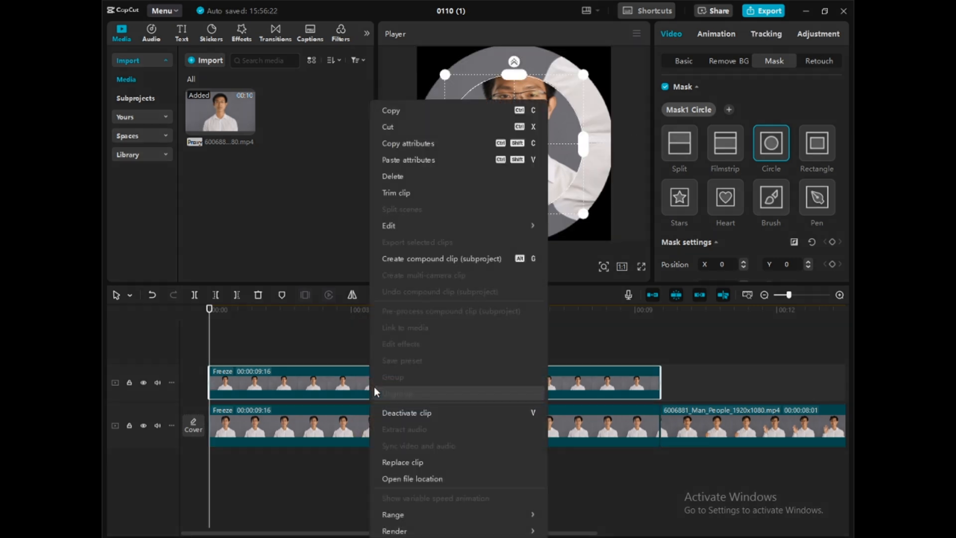
left_click(393, 107)
right_click(308, 344)
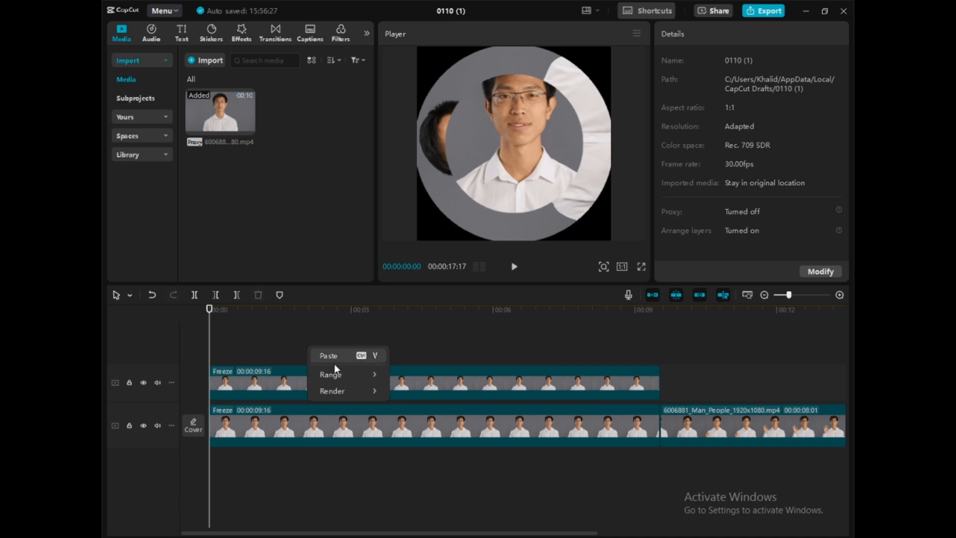
left_click(331, 355)
left_click(341, 407)
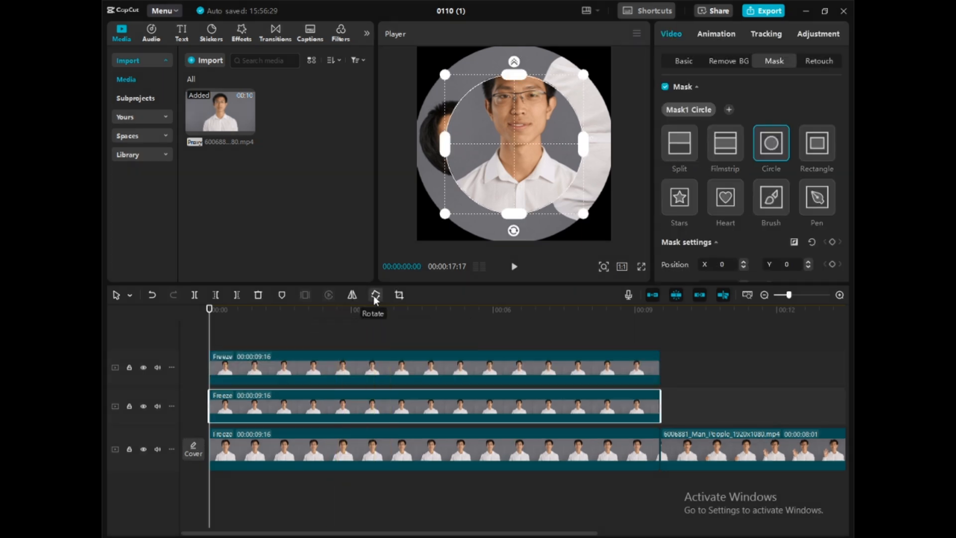
left_click(401, 370)
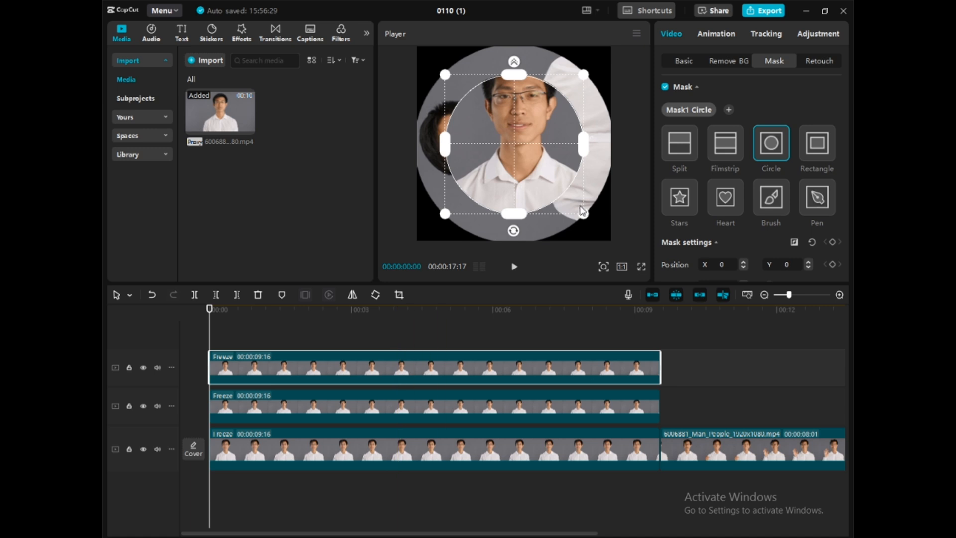
Shrink the topmost copy's Circle mask to about half the frame width and rotate the copy below it by two quarter turns.
left_click_drag(582, 217, 569, 205)
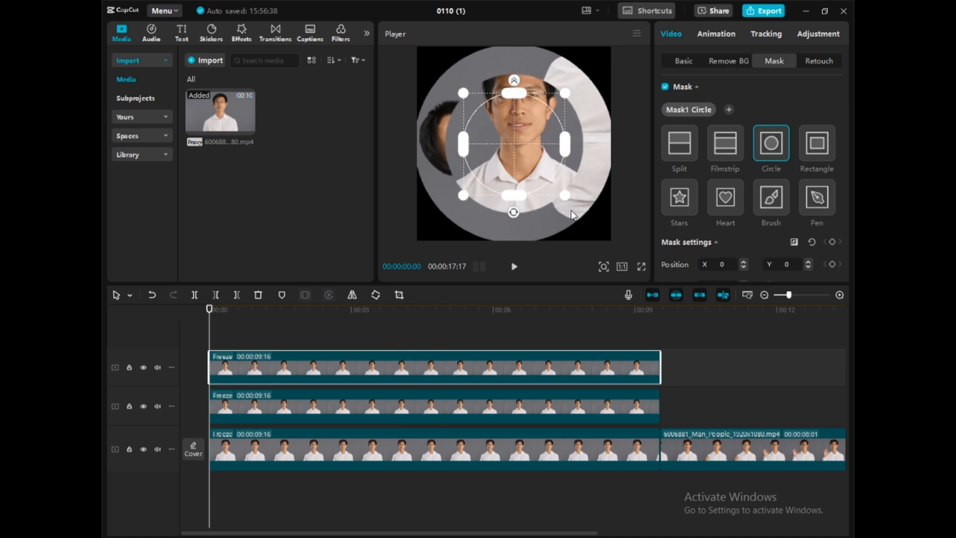
left_click(289, 406)
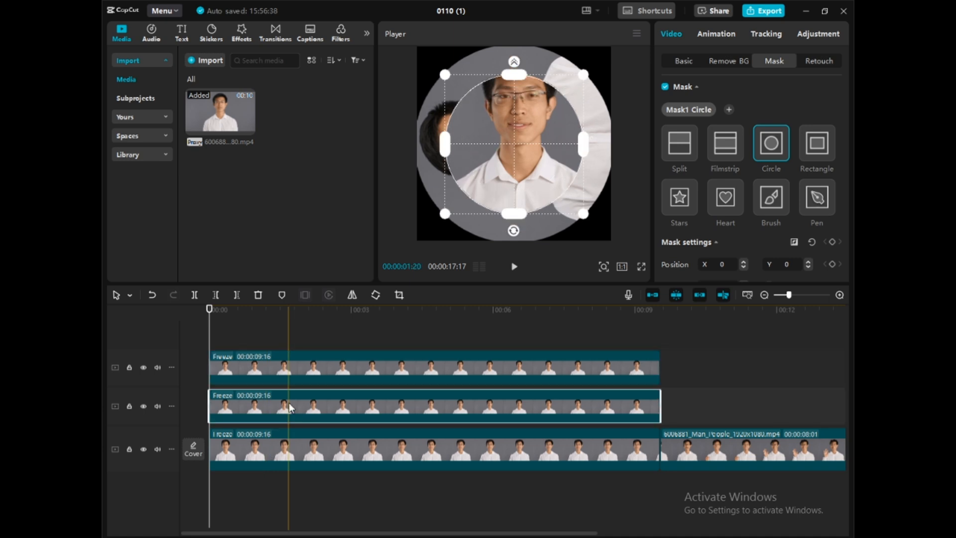
left_click(375, 296)
left_click(375, 295)
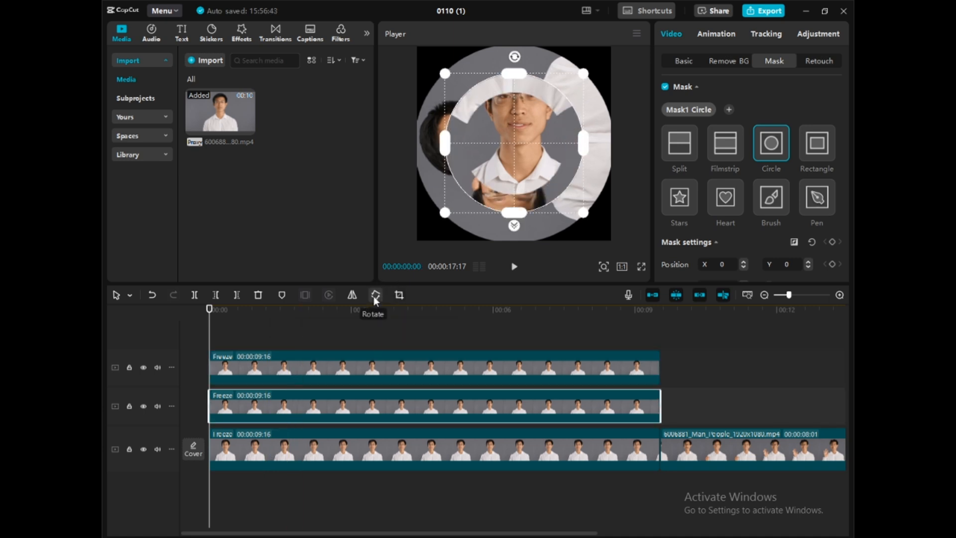
Copy the topmost masked freeze-frame clip and paste it onto a new track above, aligned with the timeline start.
left_click(318, 366)
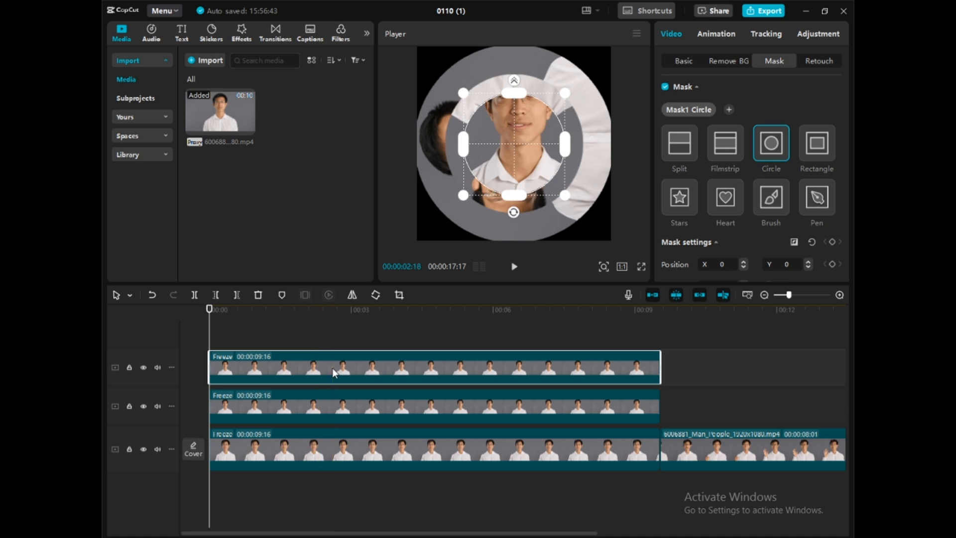
right_click(332, 367)
left_click(361, 110)
right_click(296, 338)
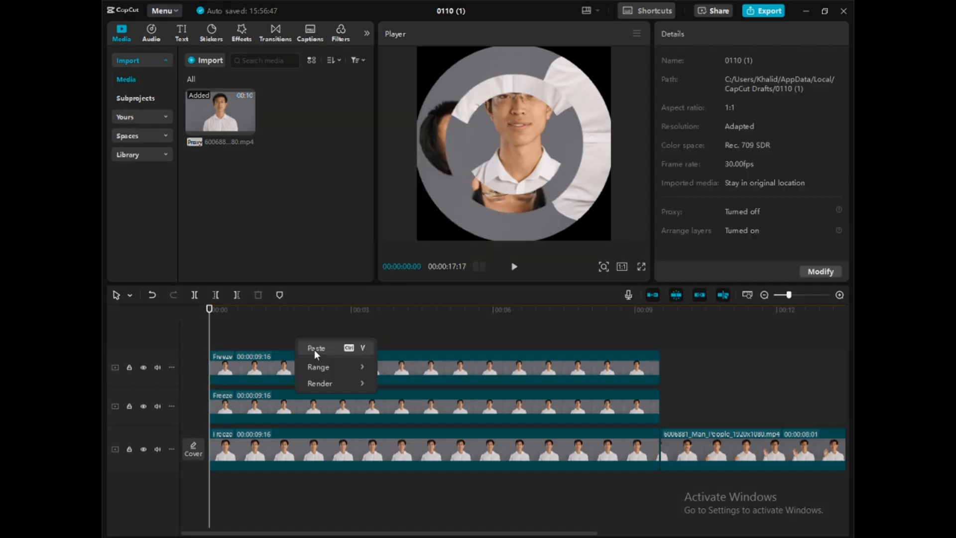
left_click(315, 348)
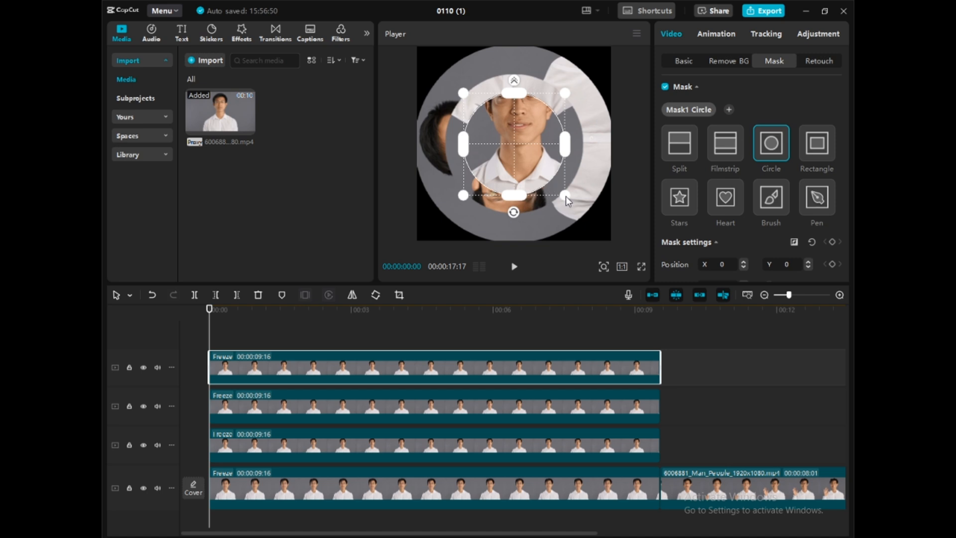
Shrink the new topmost copy's Circle mask to about a third of the frame width and rotate the copy directly below by one quarter turn.
left_click_drag(566, 196, 556, 190)
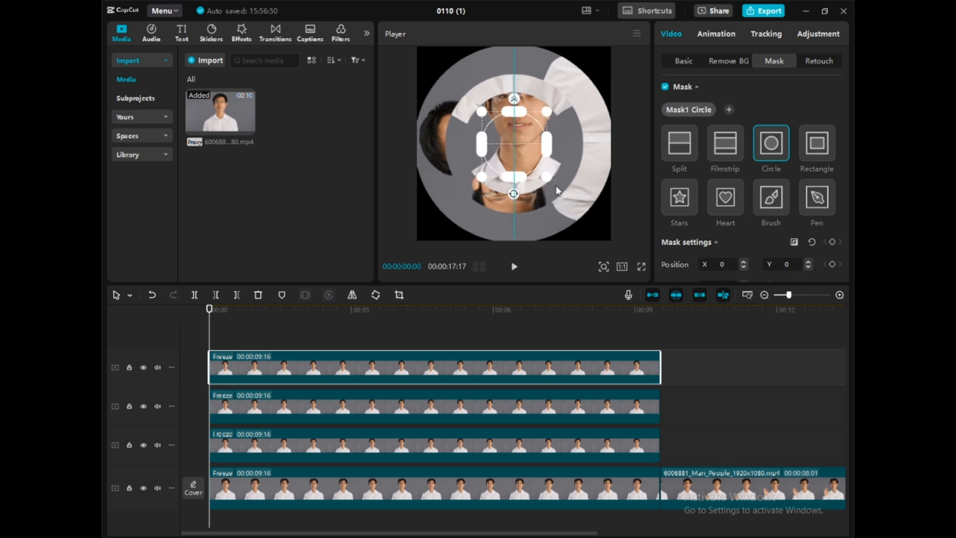
left_click(278, 405)
key("Home")
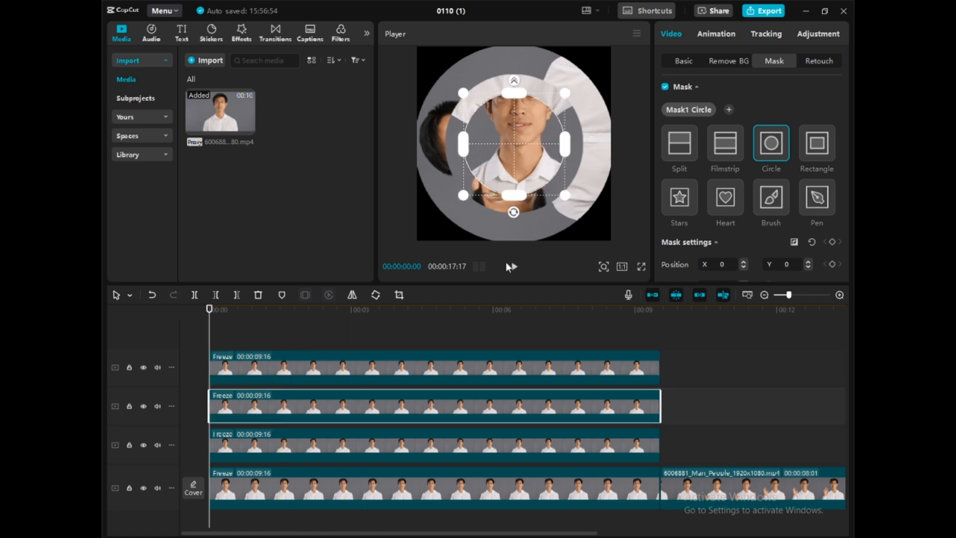
left_click(374, 295)
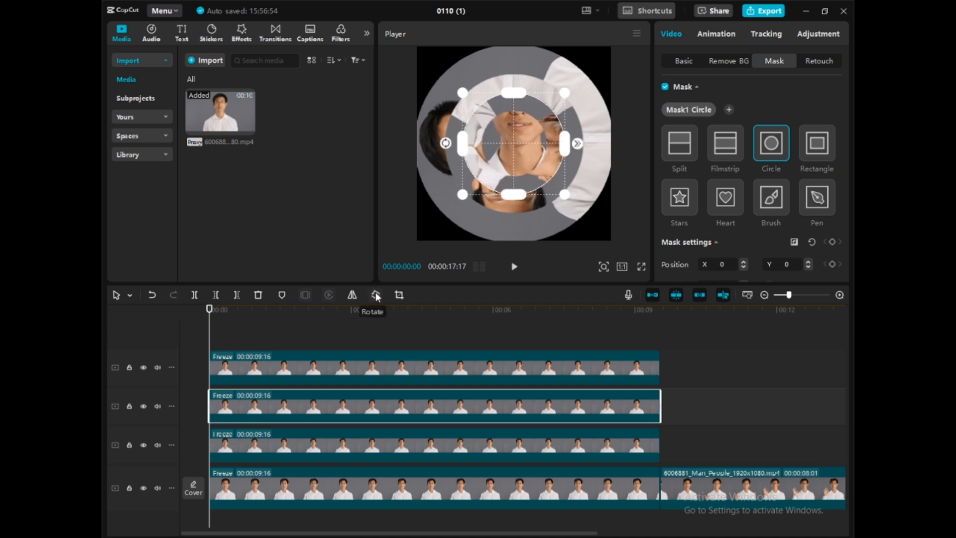
left_click(317, 367)
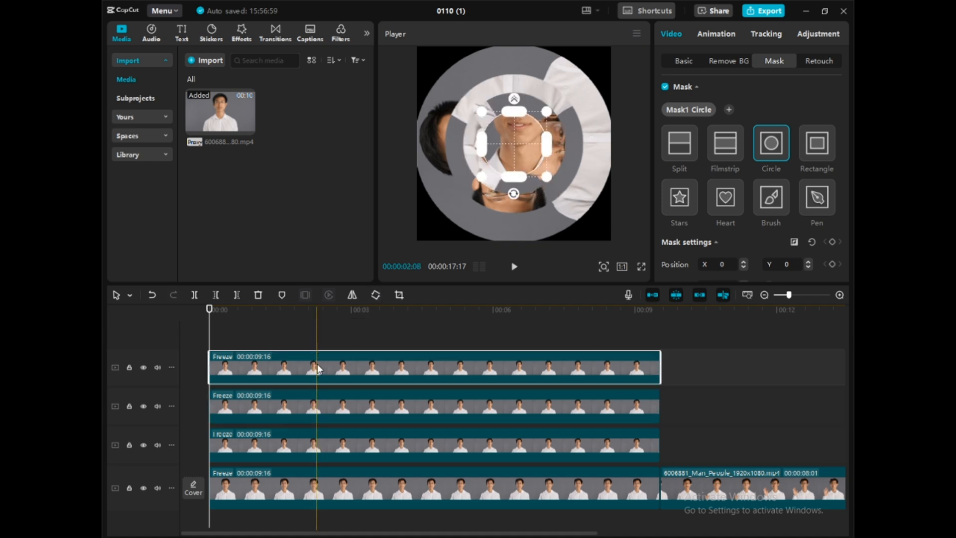
Keyframe the main-track freeze-frame's transform at the timeline start and at 00:00:09:13, adding one quarter turn at the second keyframe.
left_click(264, 490)
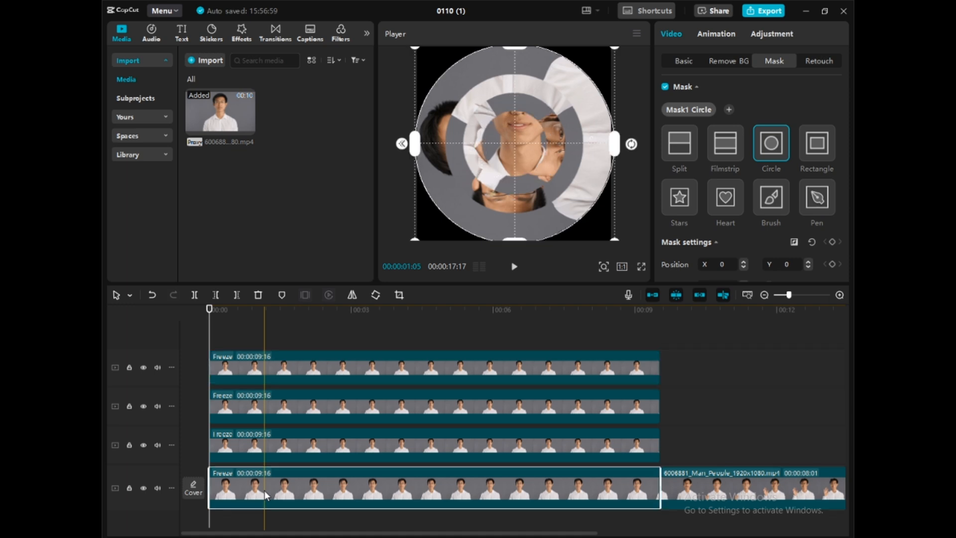
left_click(682, 62)
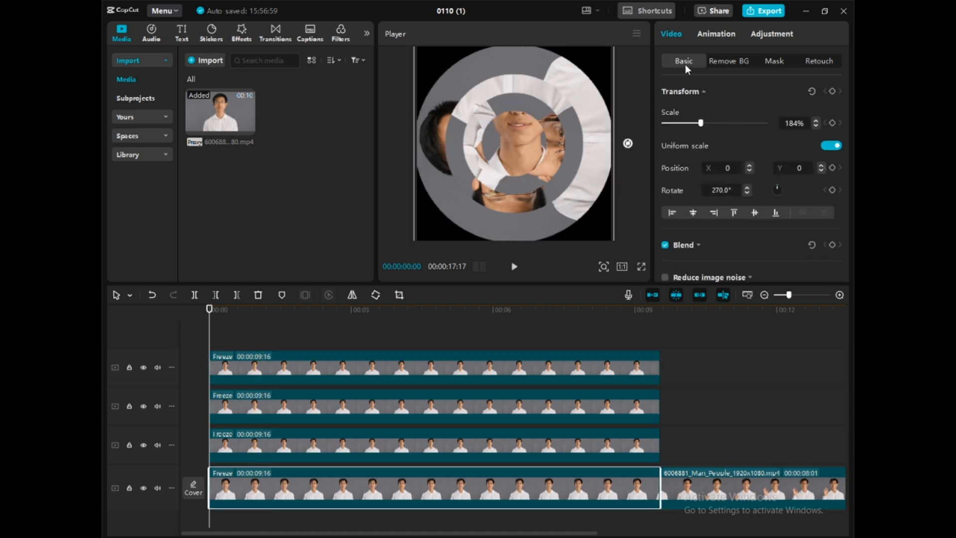
left_click(831, 90)
left_click_drag(210, 332, 655, 339)
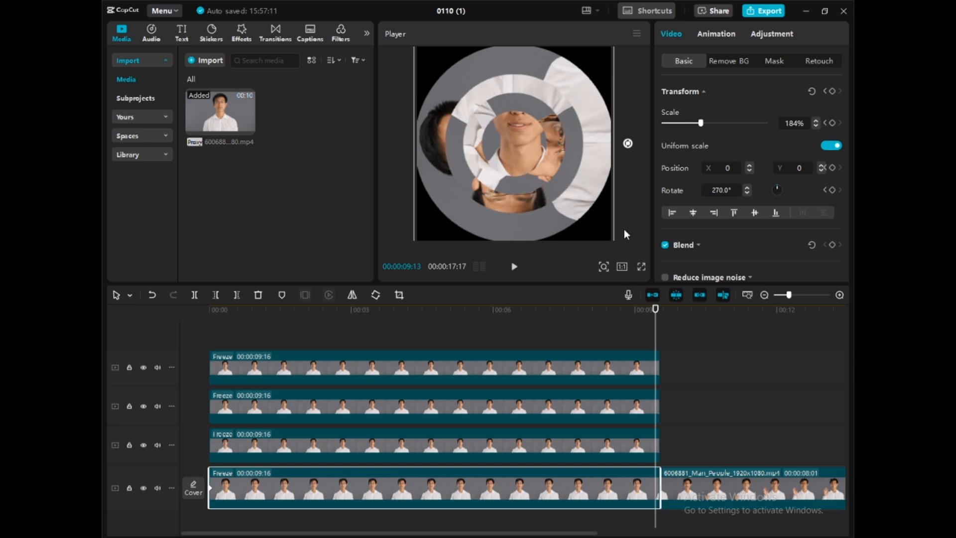
left_click(831, 91)
left_click(375, 294)
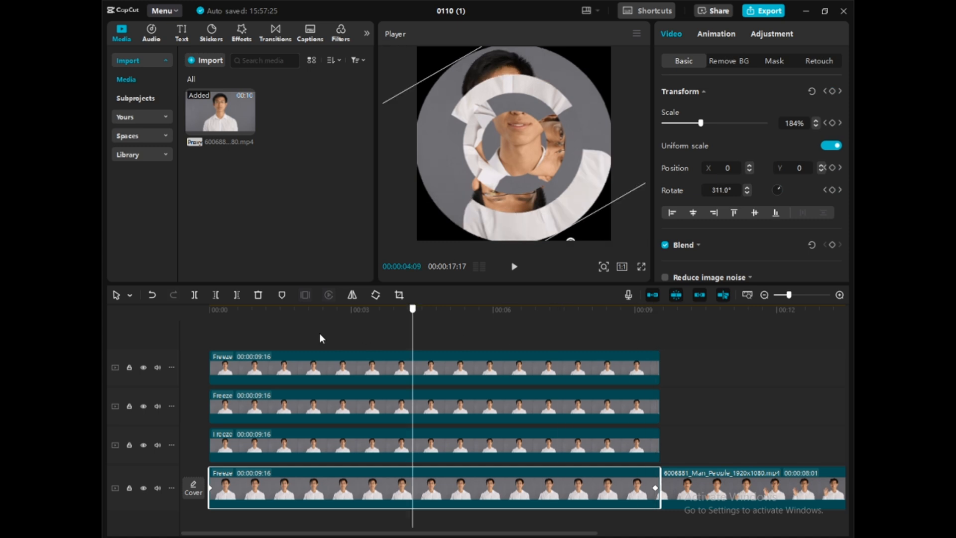
Keyframe the copy directly above the main track at its start and rotate it two quarter turns to 360° near its end.
left_click(197, 329)
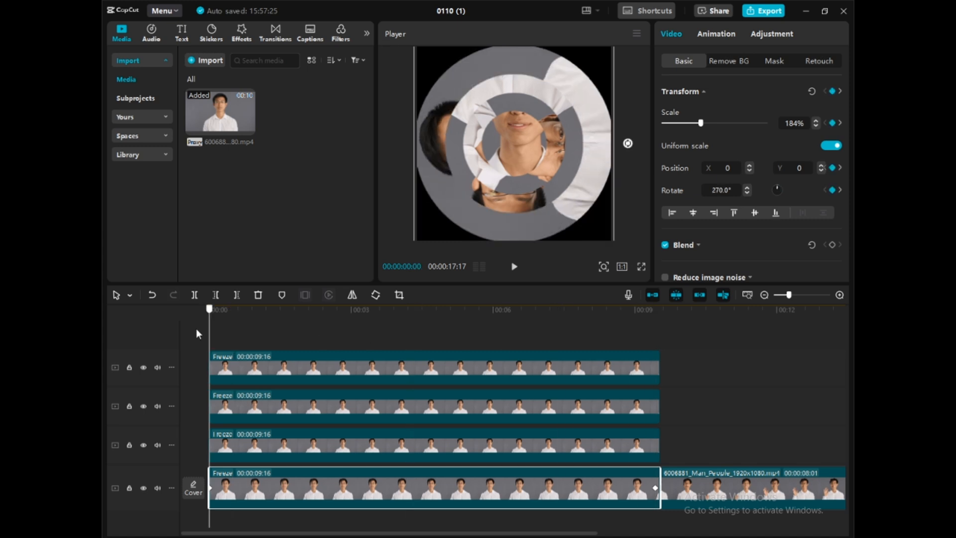
left_click(319, 444)
left_click(831, 91)
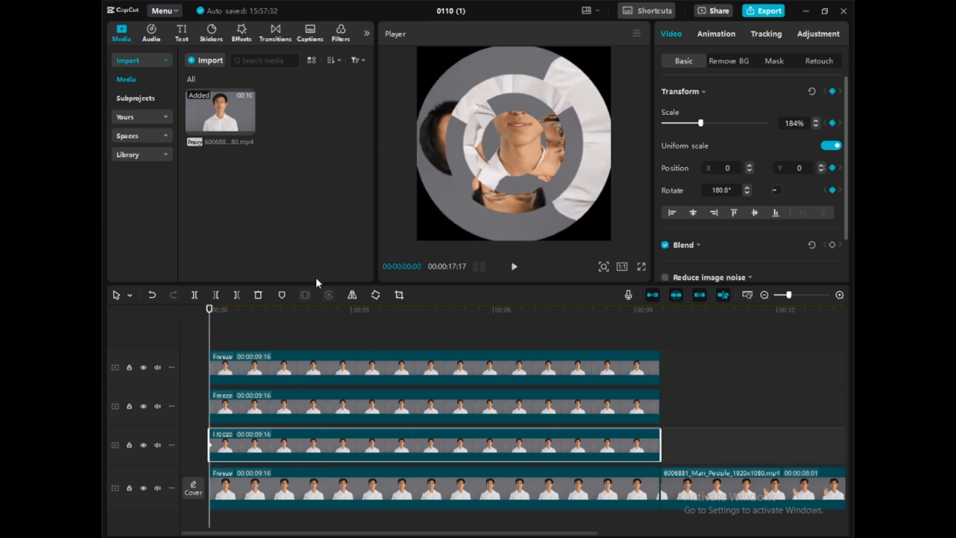
left_click_drag(209, 338, 653, 334)
left_click_drag(655, 335, 654, 337)
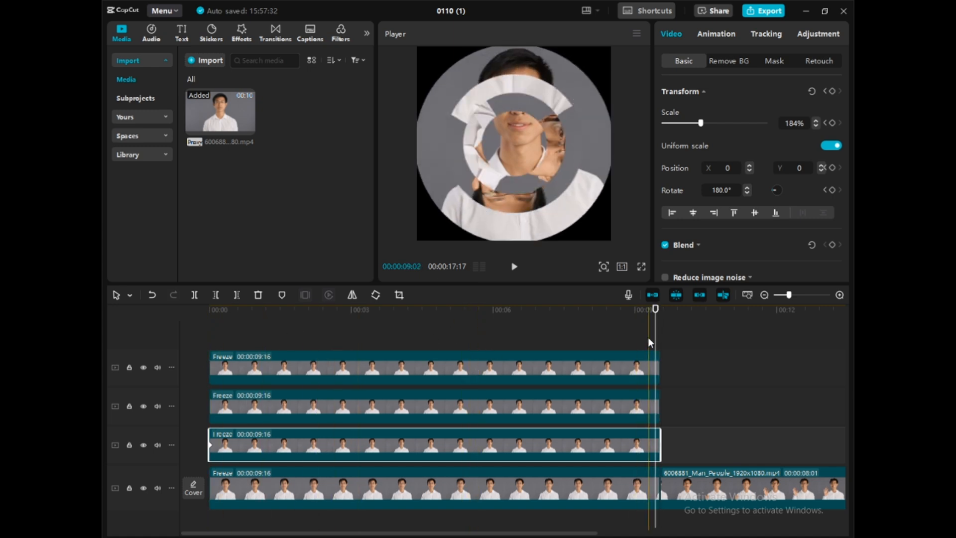
left_click(376, 294)
left_click(375, 294)
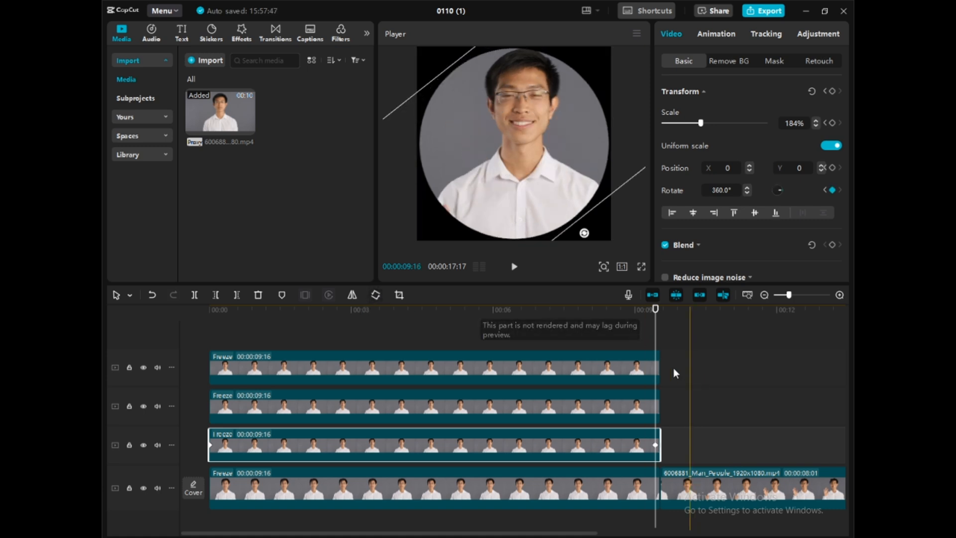
Keyframe the second-from-top copy's transform at the timeline start and rotate it three quarter turns at 00:00:09:13.
left_click(595, 408)
left_click_drag(656, 340, 177, 339)
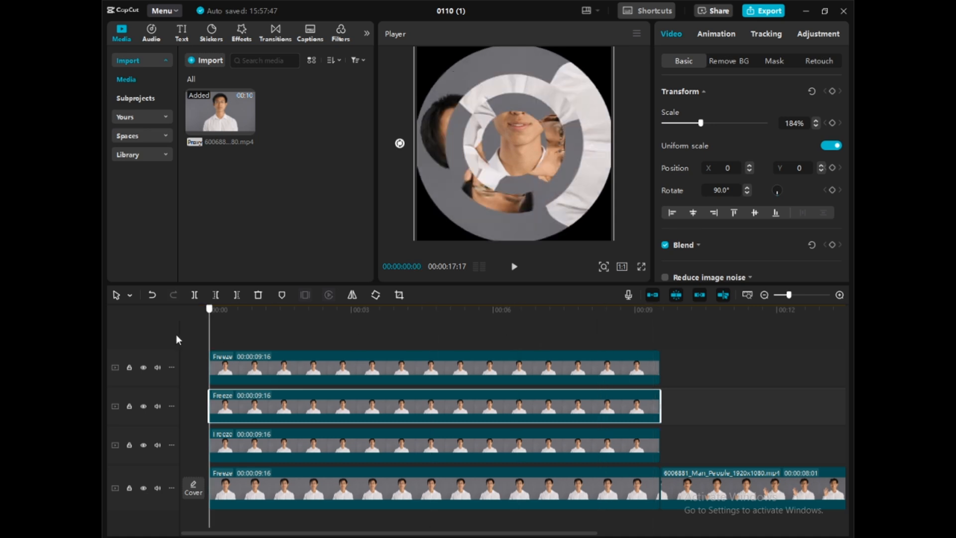
left_click(831, 91)
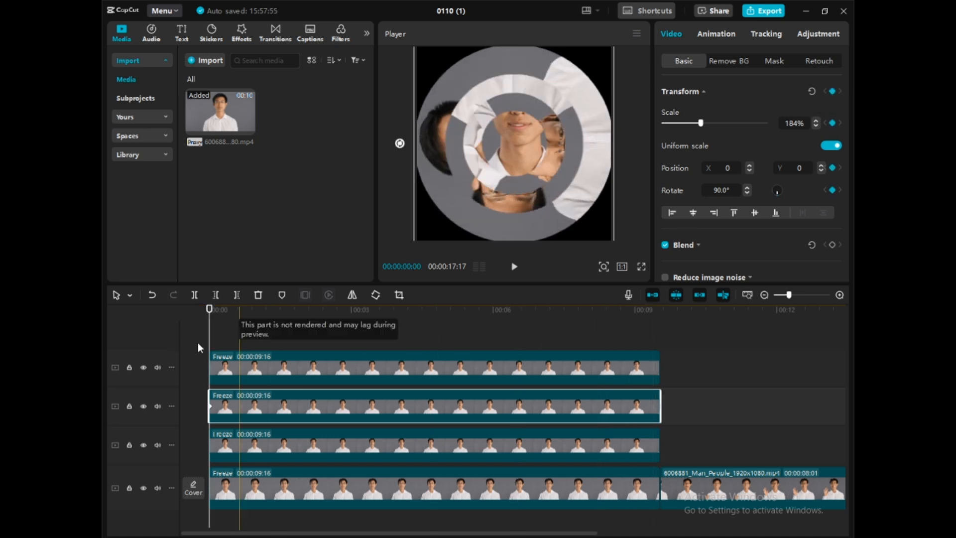
left_click_drag(458, 344, 655, 344)
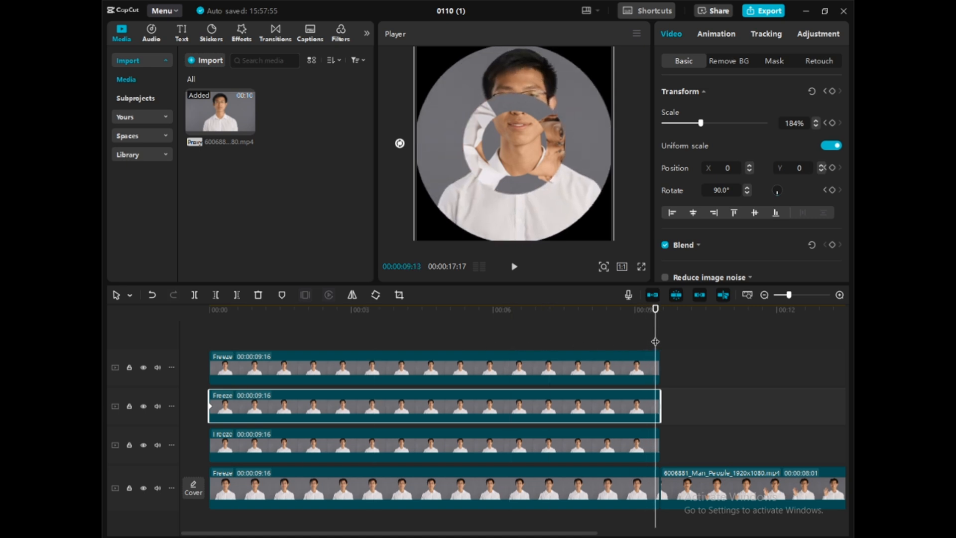
left_click(374, 299)
left_click(374, 299)
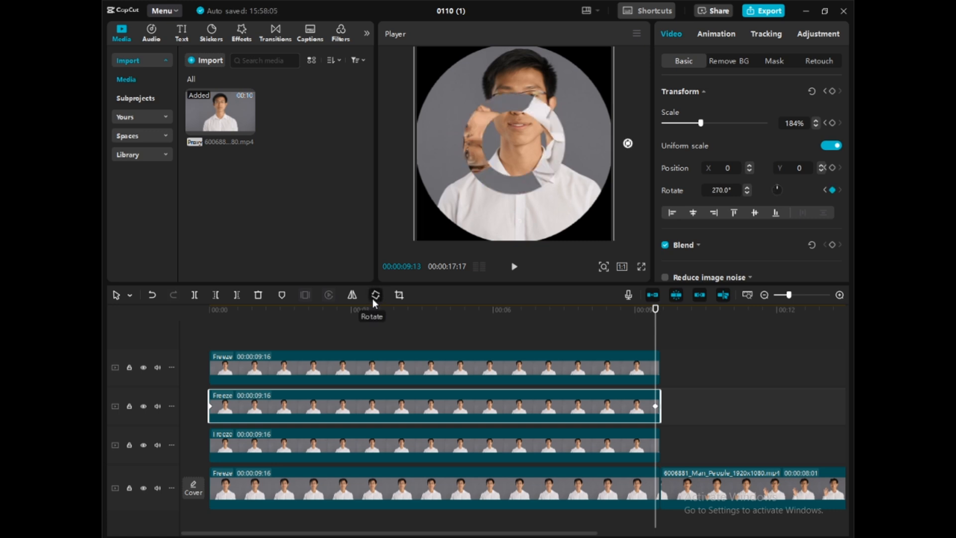
left_click(373, 298)
Keyframe the topmost copy's transform at the timeline start and rotate it one full turn at 00:00:09:13.
left_click_drag(655, 342, 197, 327)
left_click(258, 360)
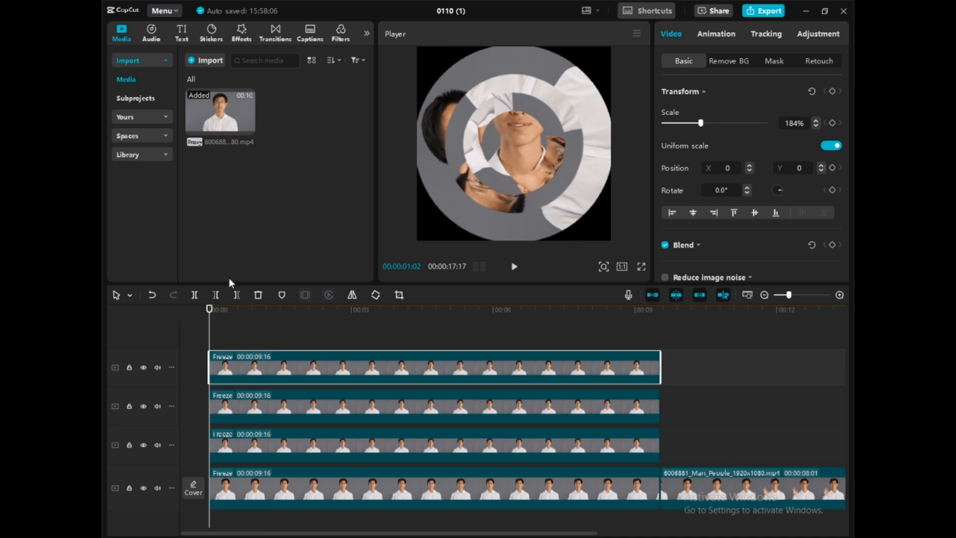
left_click(832, 92)
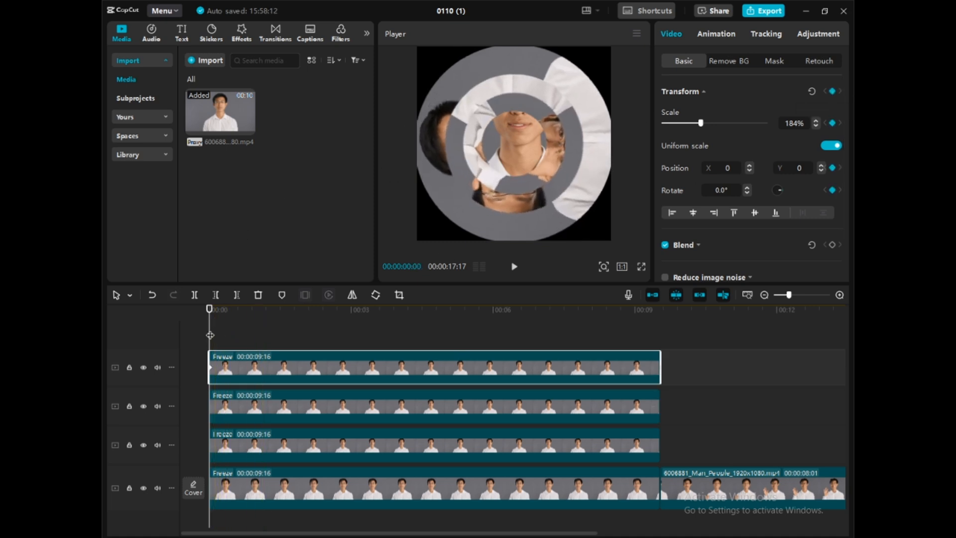
left_click_drag(210, 335, 654, 339)
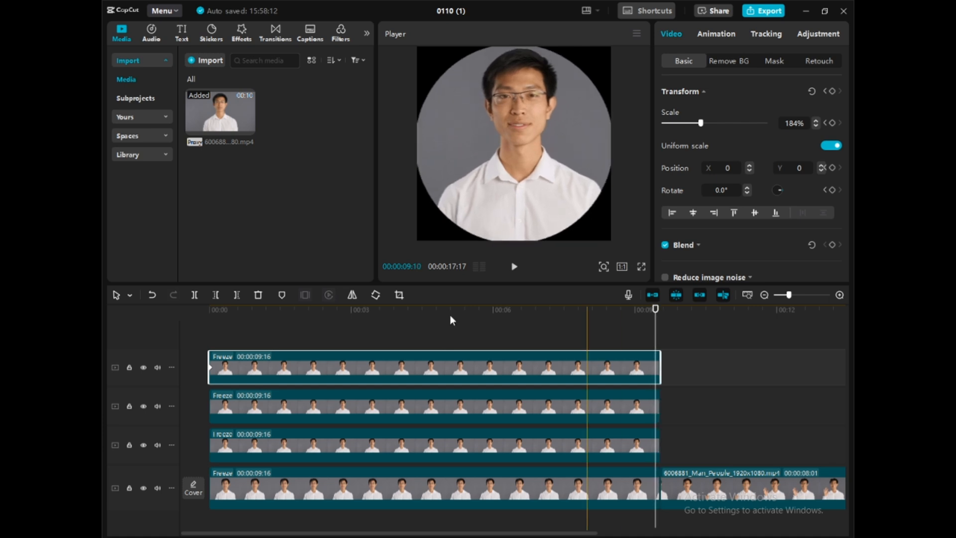
left_click(375, 295)
left_click(376, 296)
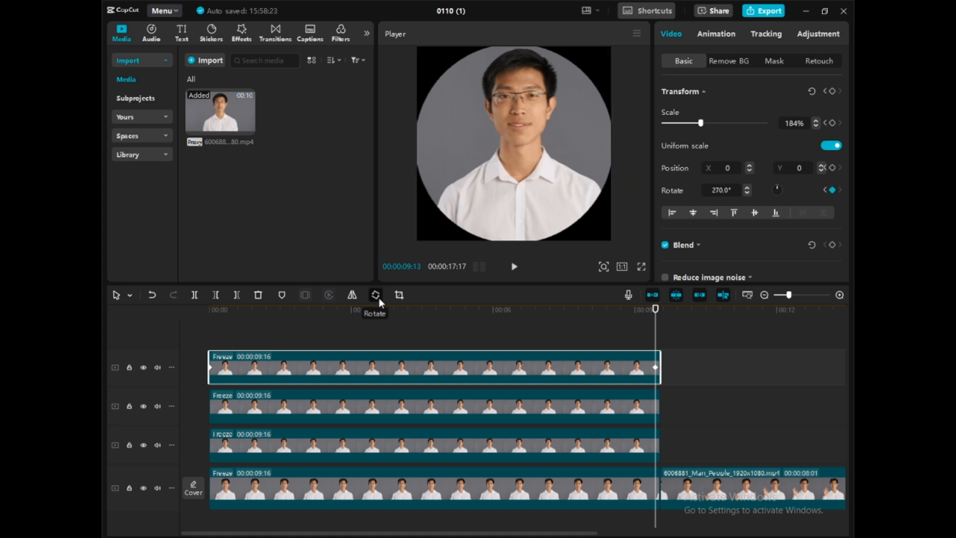
left_click(377, 296)
Play the sequence from the timeline start to review the rotating circles and the transition into the video clip.
left_click_drag(656, 339, 103, 337)
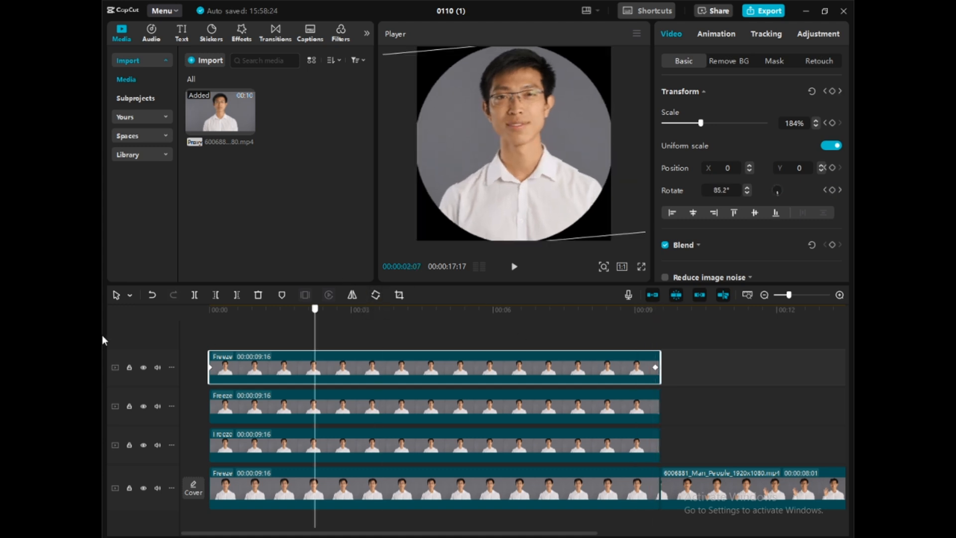
left_click(229, 333)
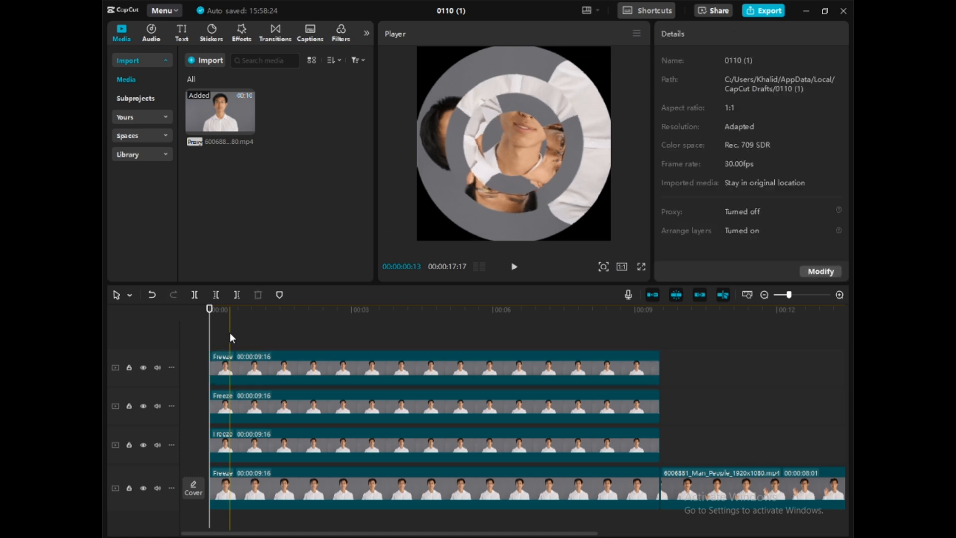
left_click(216, 341)
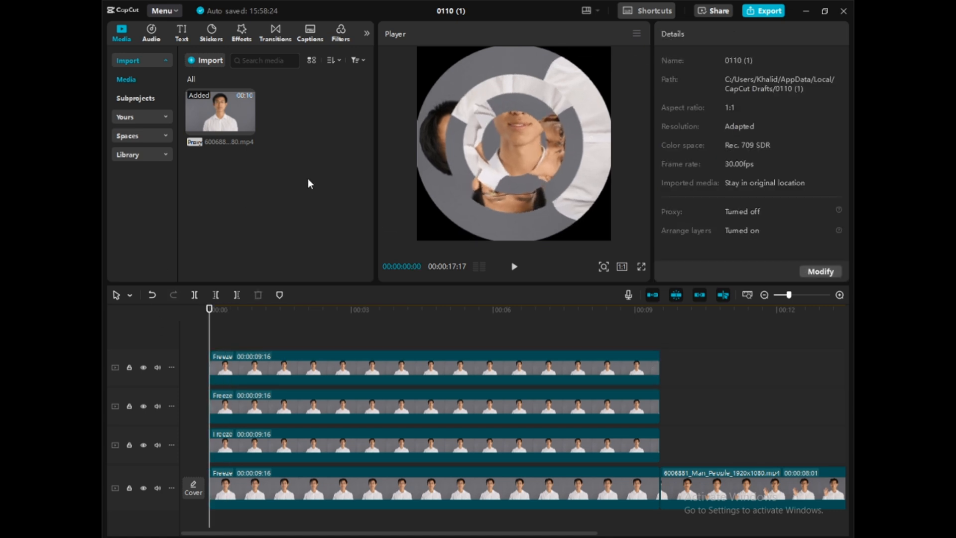
left_click(515, 267)
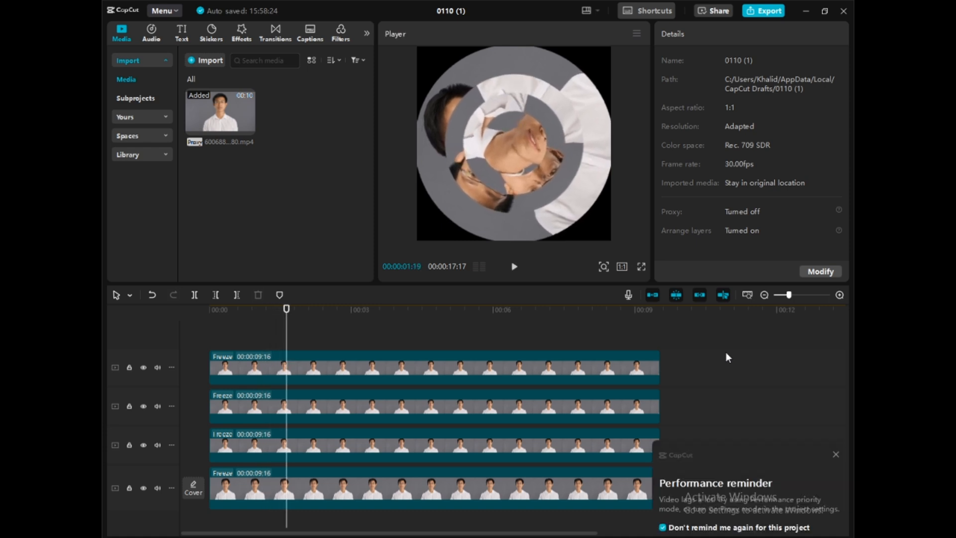
left_click(836, 457)
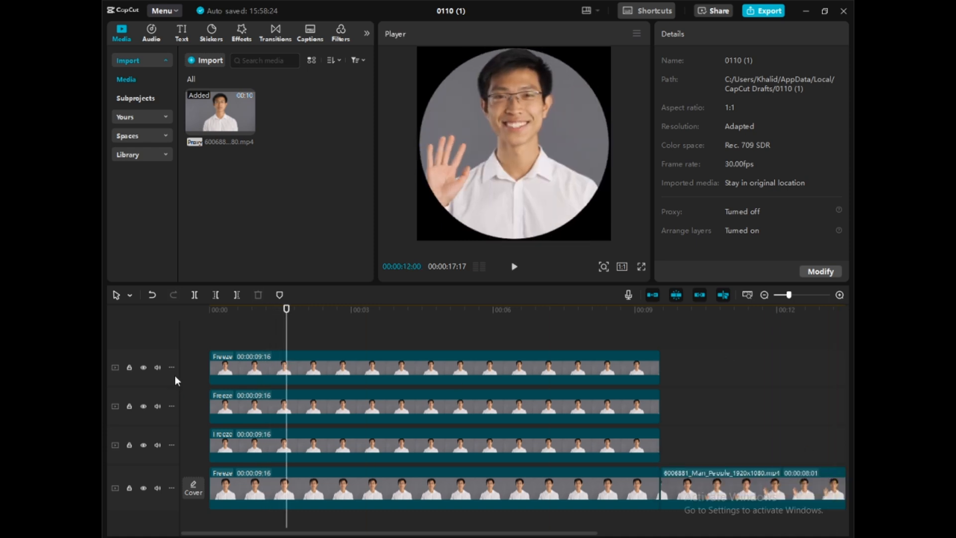
key("Home")
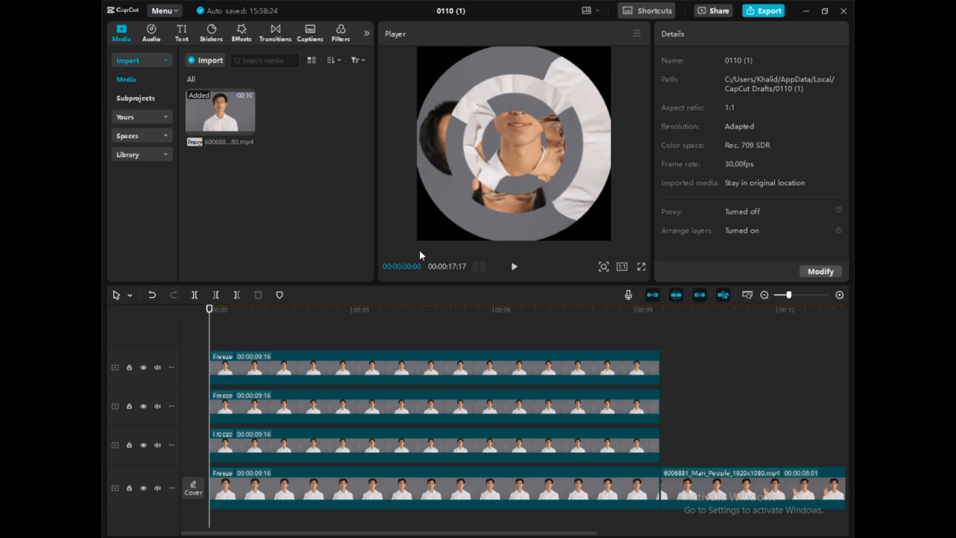
left_click(514, 267)
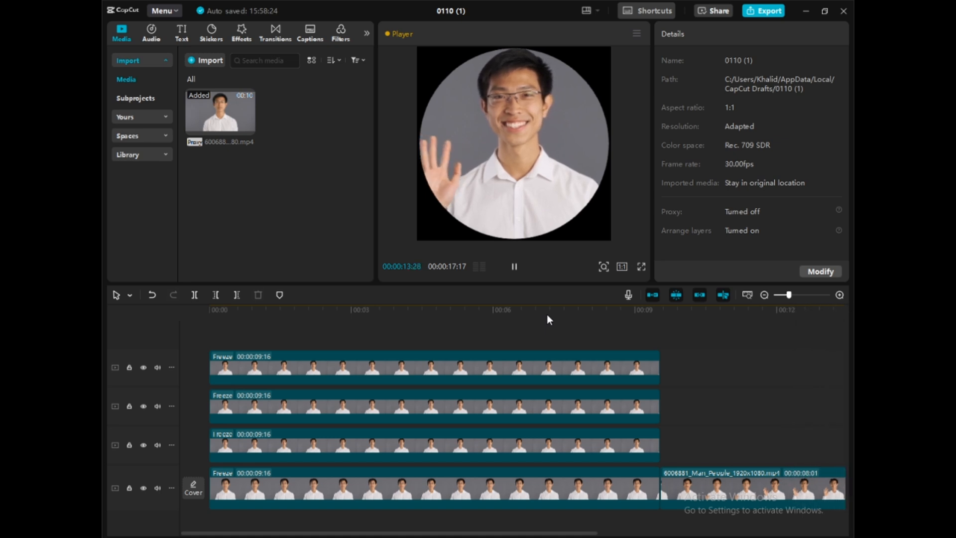
Fit the whole sequence in the timeline view and play it from the start in full screen.
left_click(747, 293)
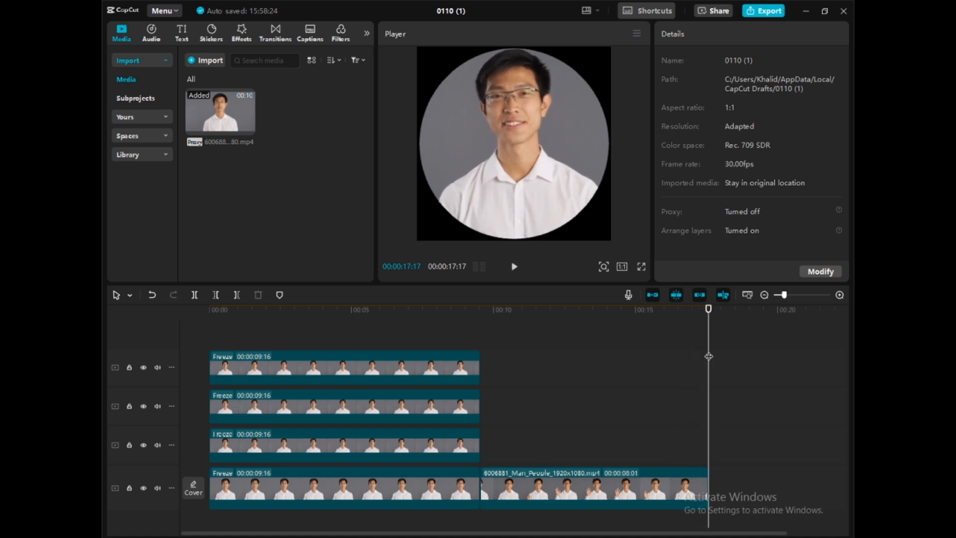
left_click_drag(708, 356, 103, 342)
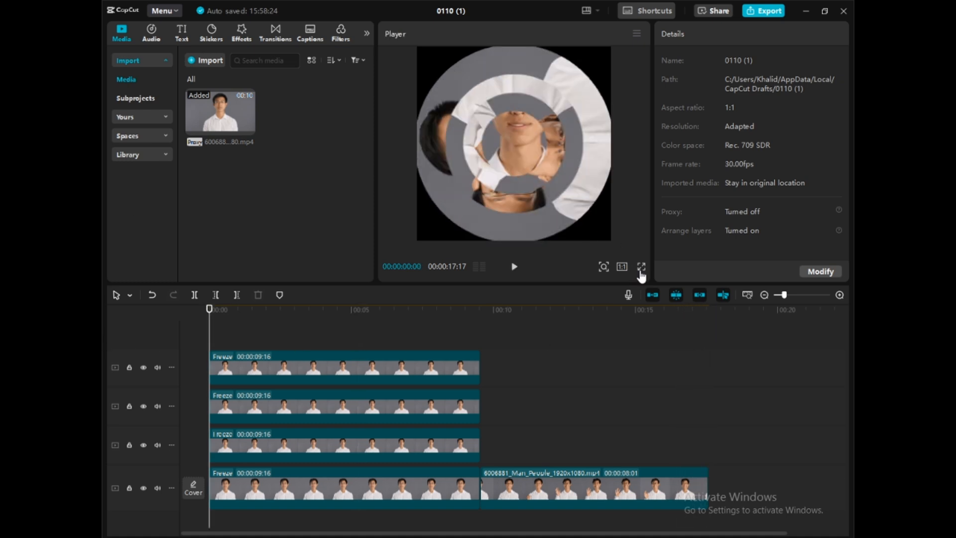
left_click(641, 268)
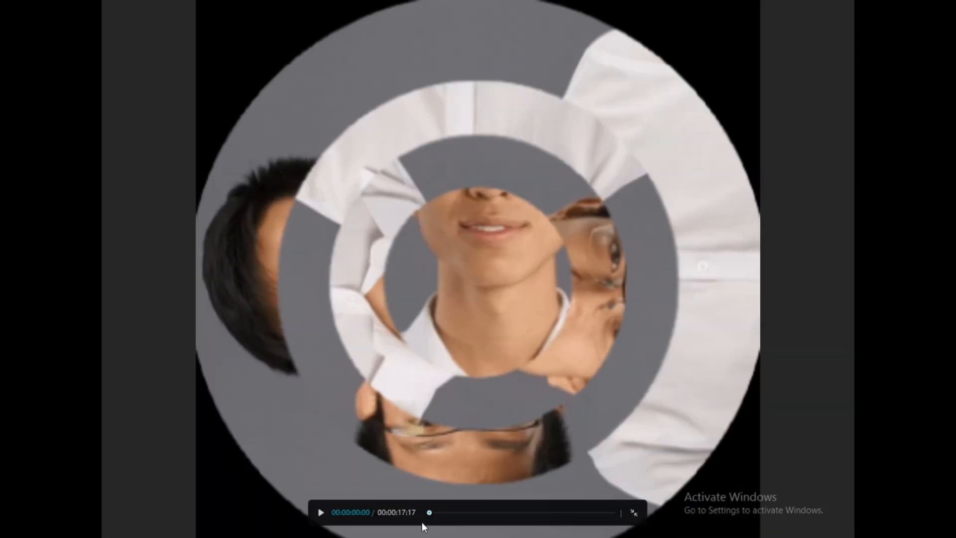
left_click(320, 513)
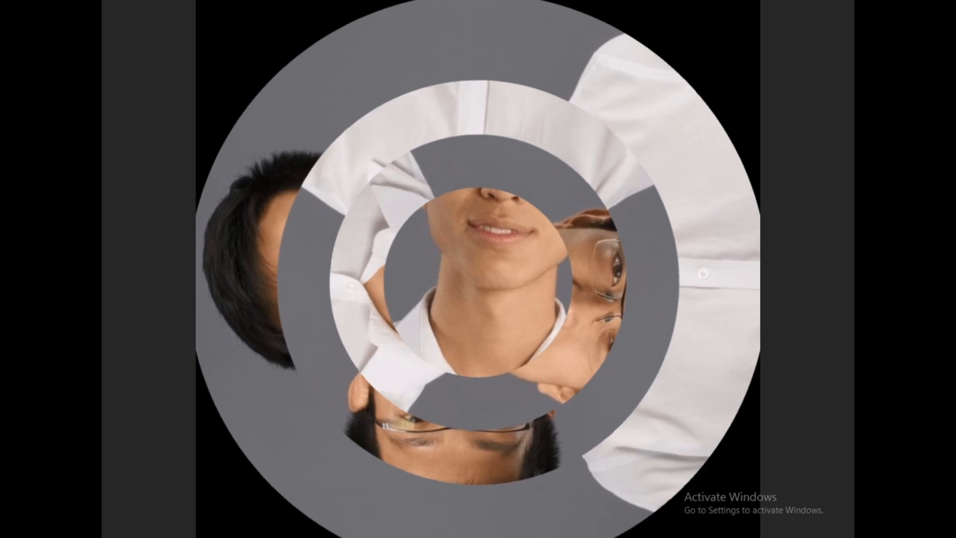